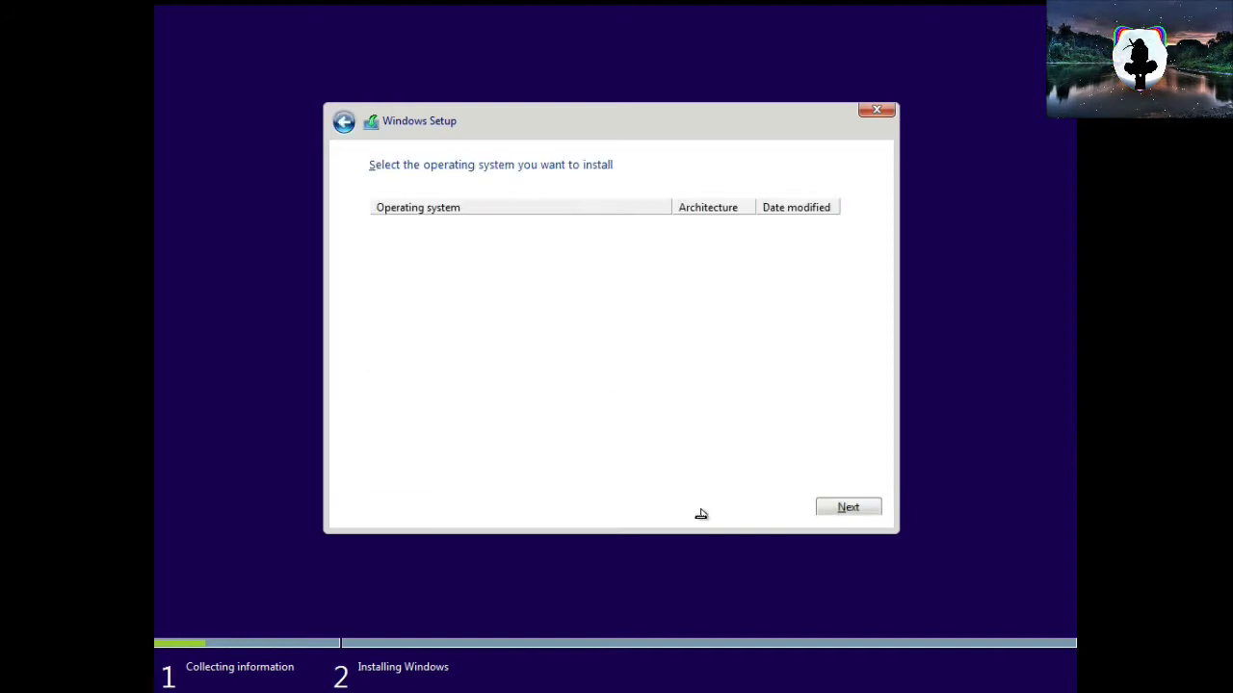
Step: Choose Windows 10 Home as the operating system to install and accept the licence terms
click(443, 241)
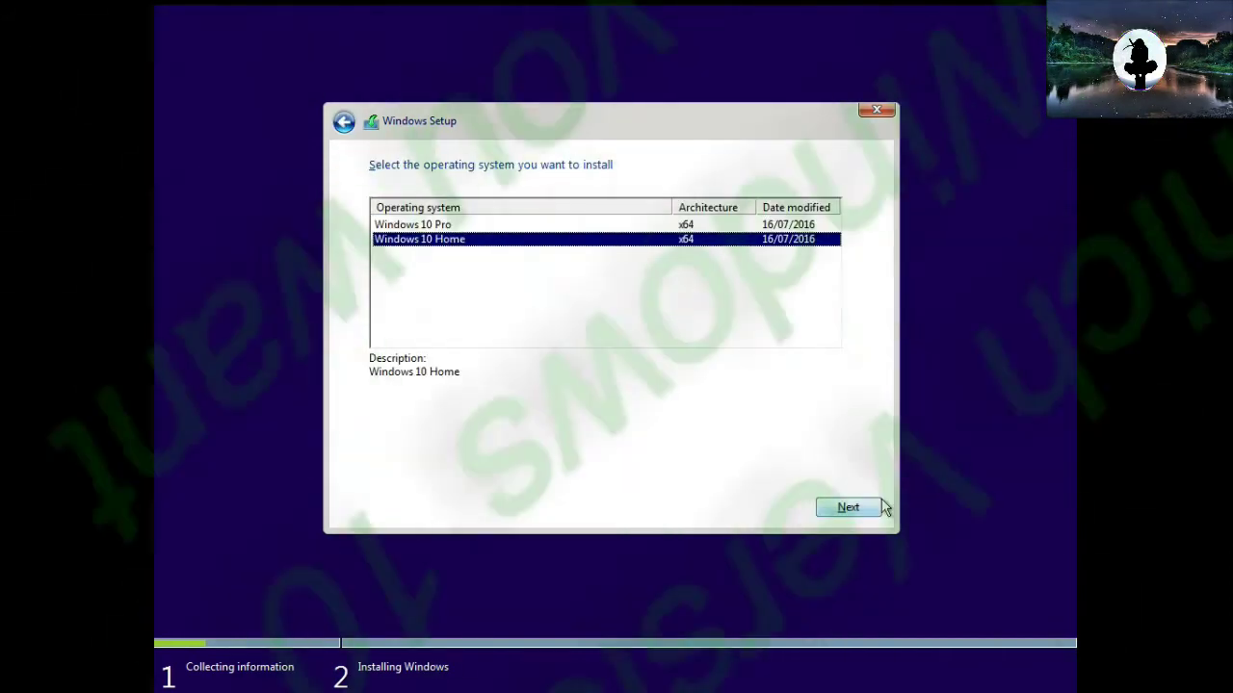
click(852, 508)
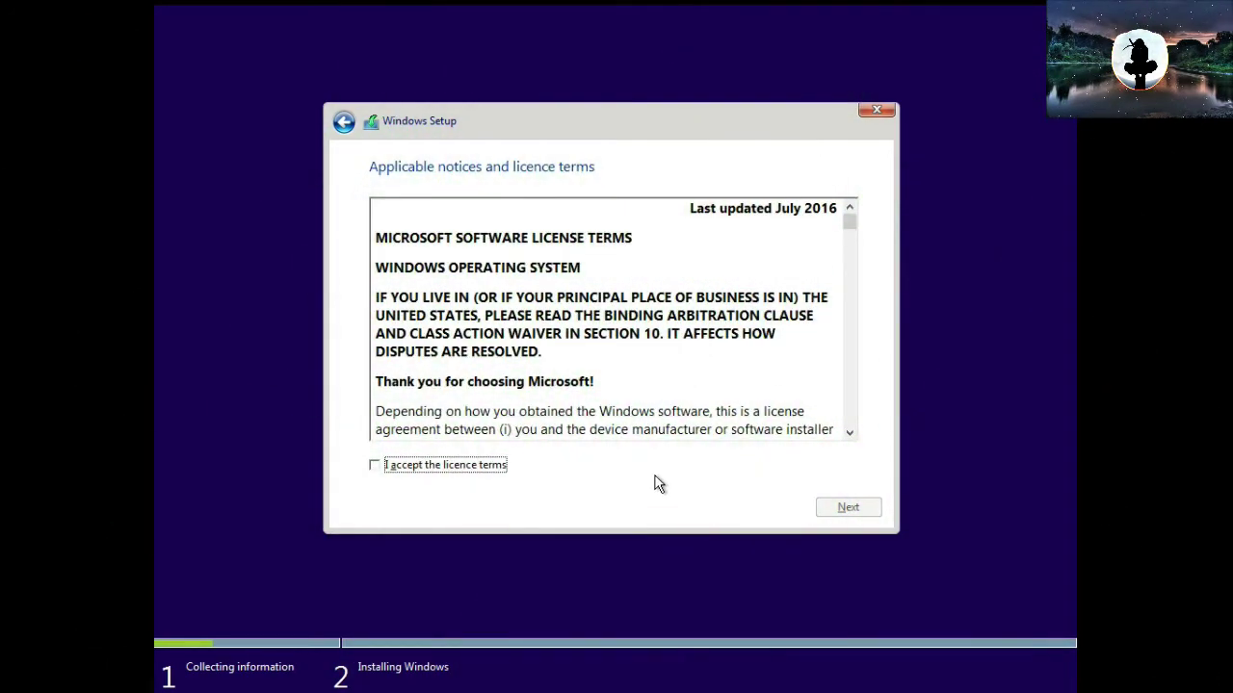
click(427, 466)
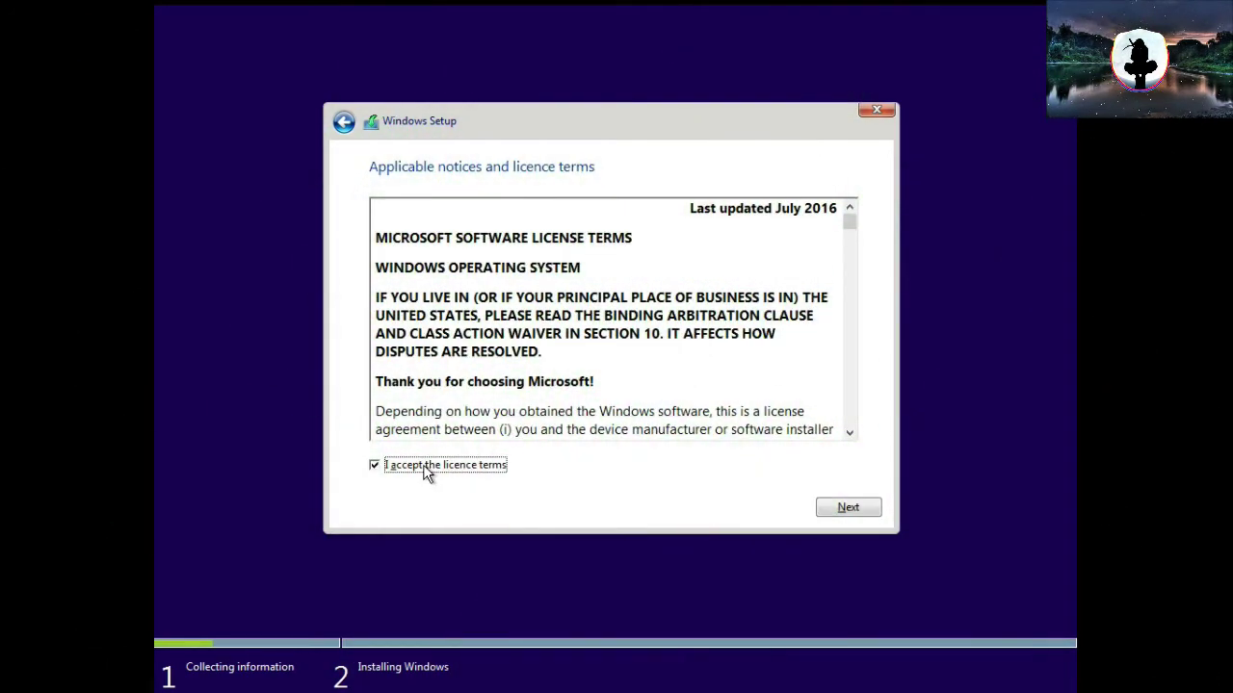
click(864, 510)
Step: Choose the custom installation and create a 12768 MB partition in Drive 0's unallocated space, allowing additional system partitions
click(528, 325)
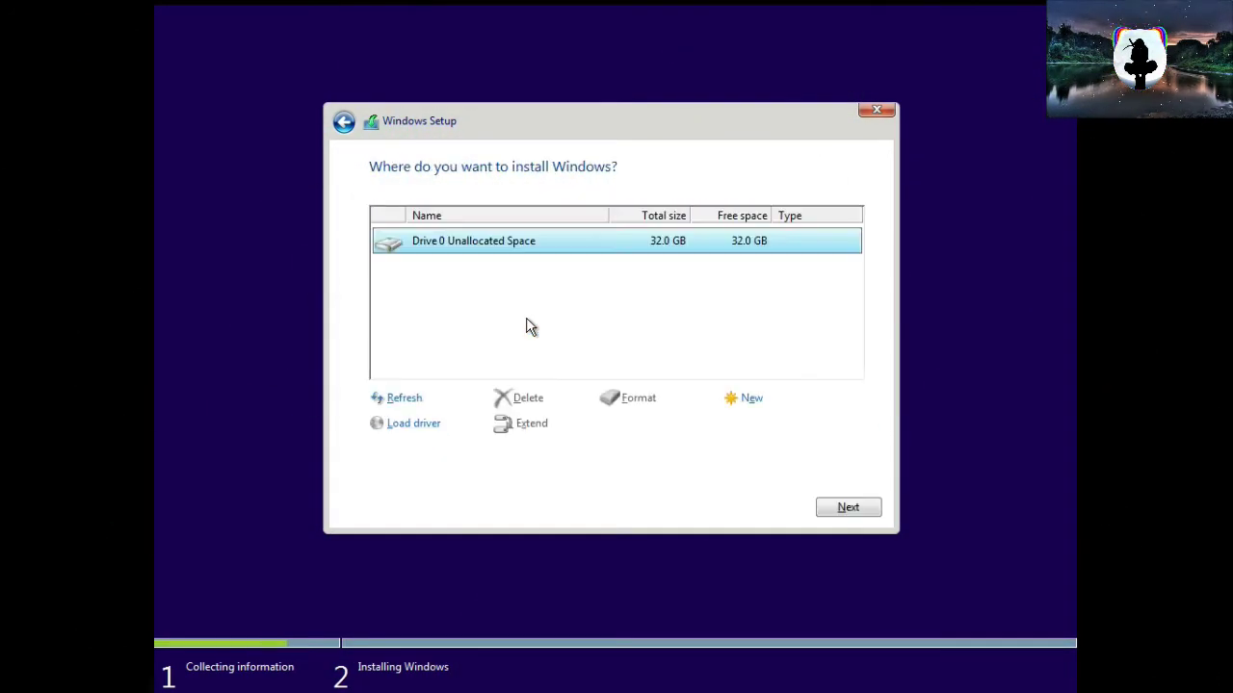
click(749, 399)
click(655, 432)
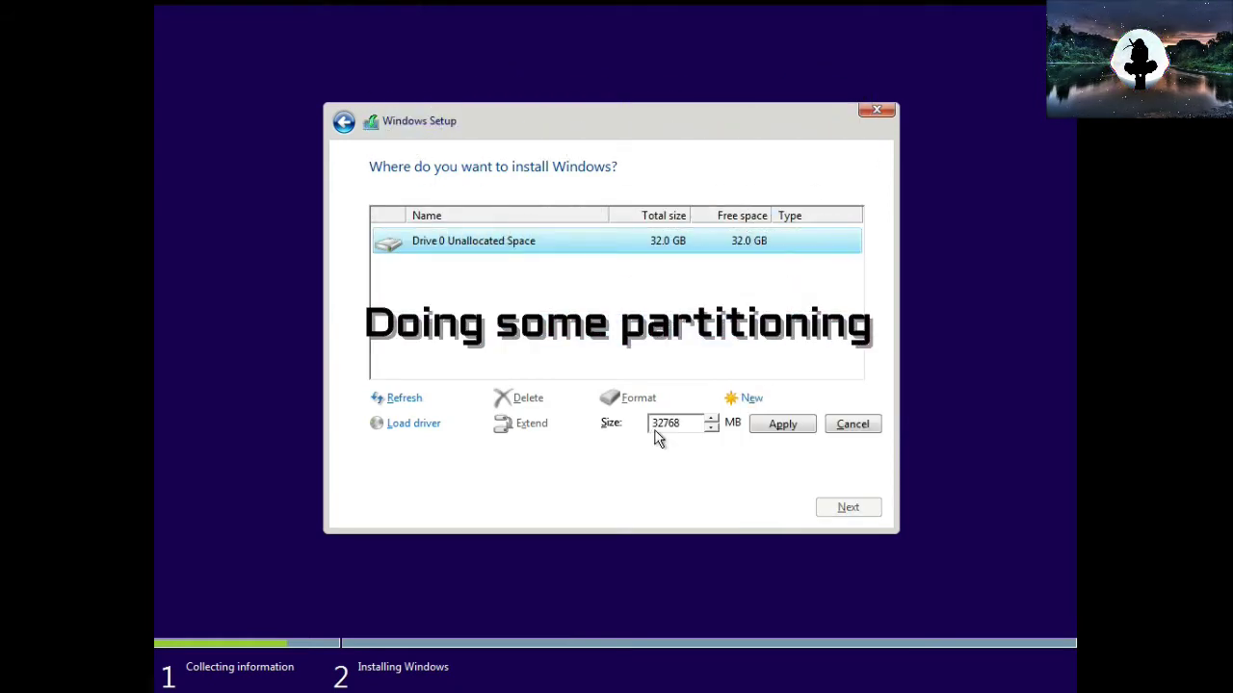
key(Delete)
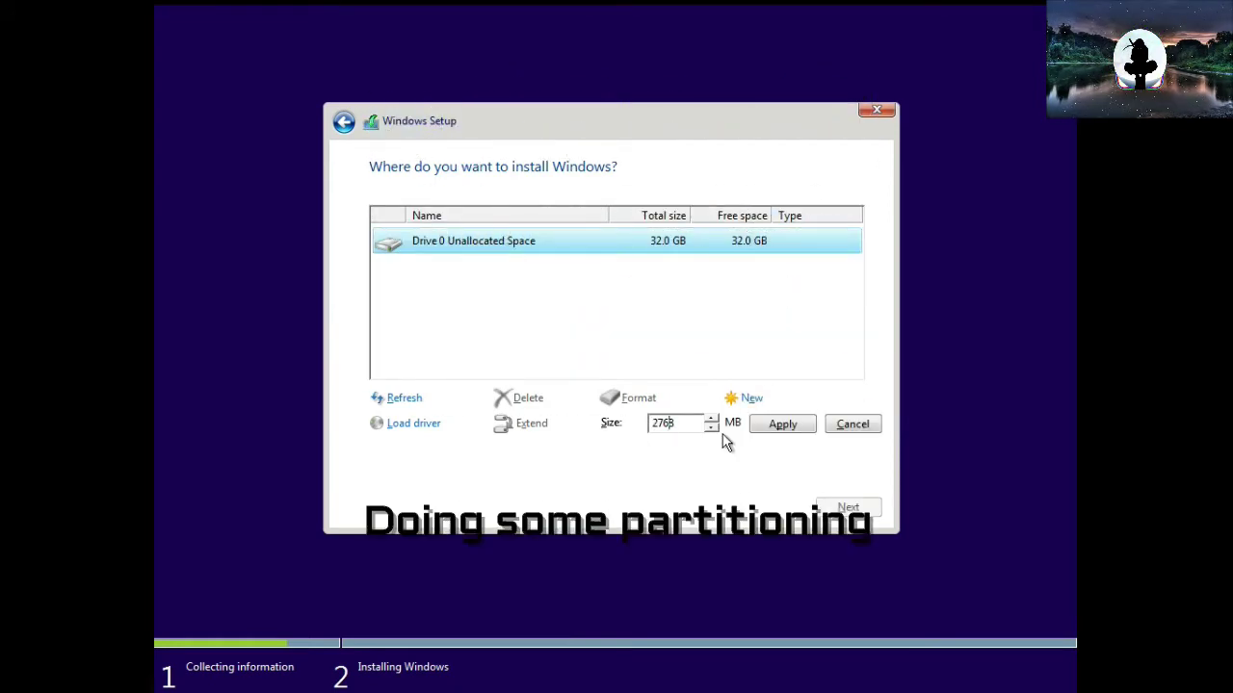
text(1)
click(770, 425)
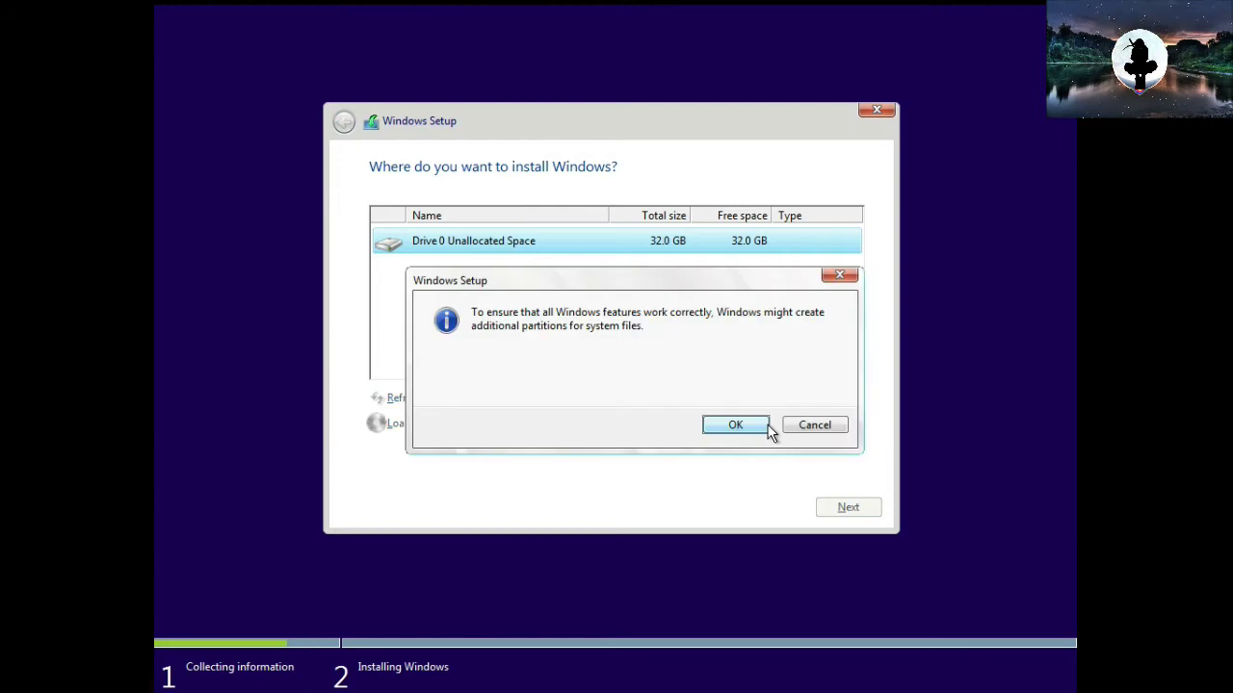
click(734, 425)
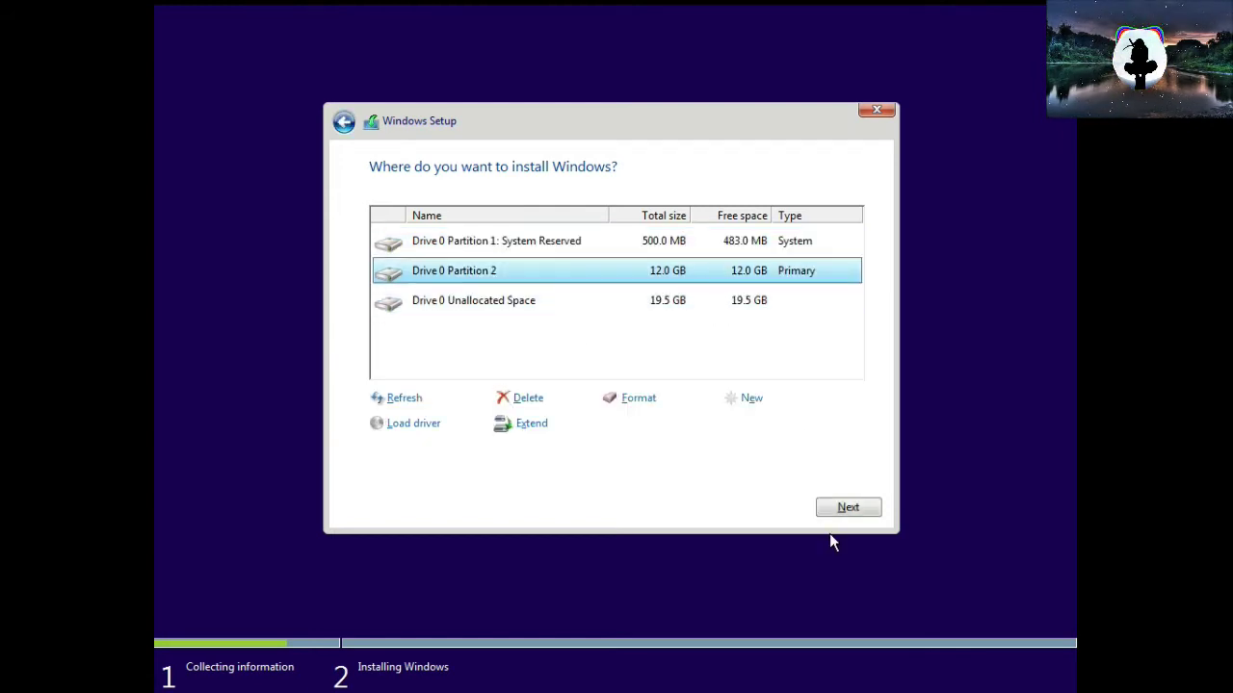
Step: Start the Windows installation from the drive list and accept the Express settings during first-time setup
key(Down)
click(837, 503)
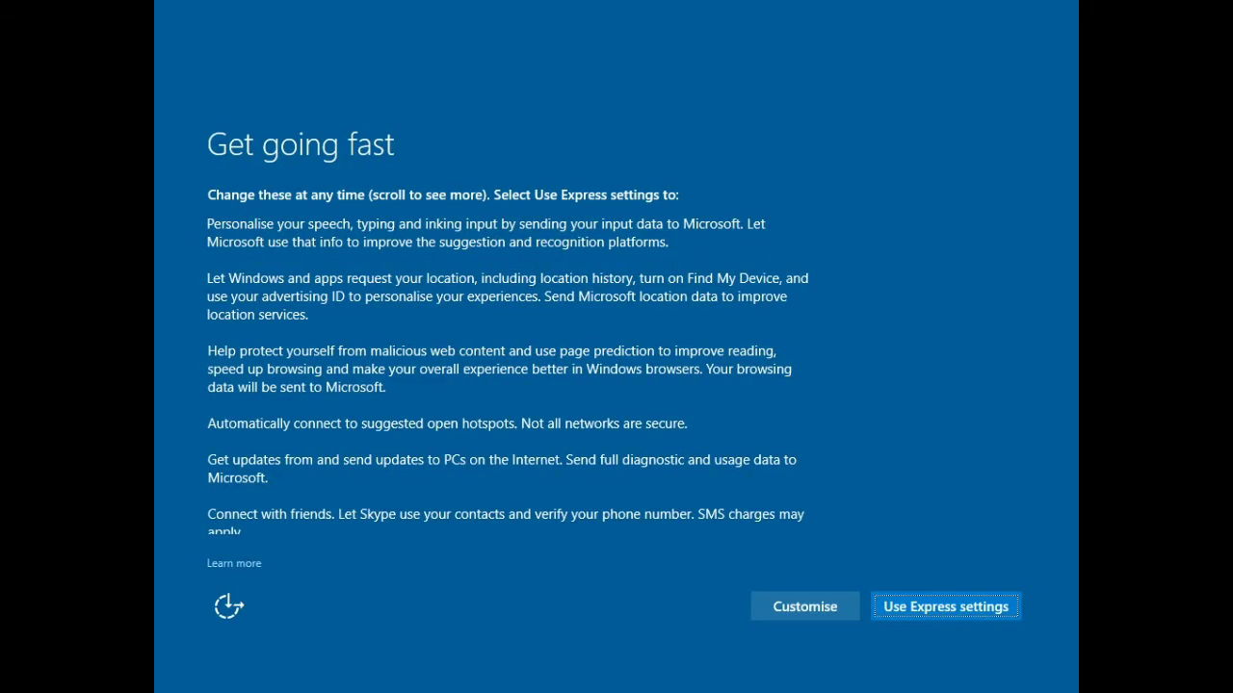
click(925, 615)
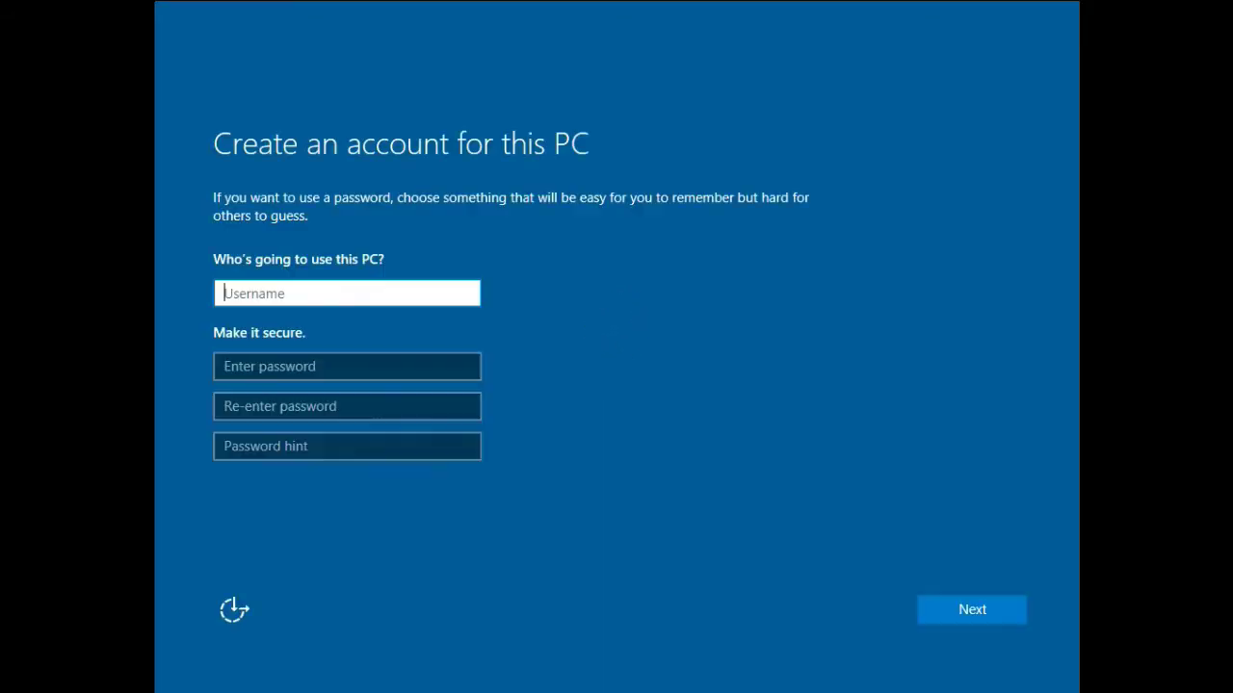
Step: Enter the username for the new PC account and fill in the account password in both password fields
text(TESAG)
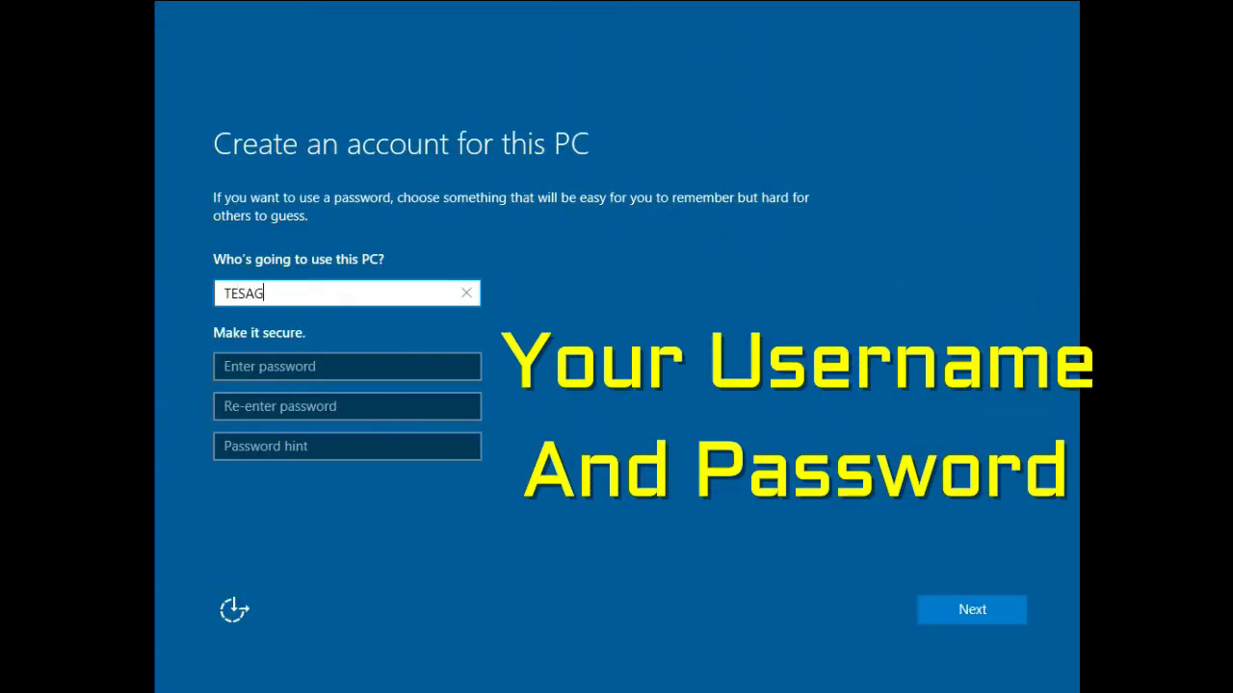
key(Tab)
text(******)
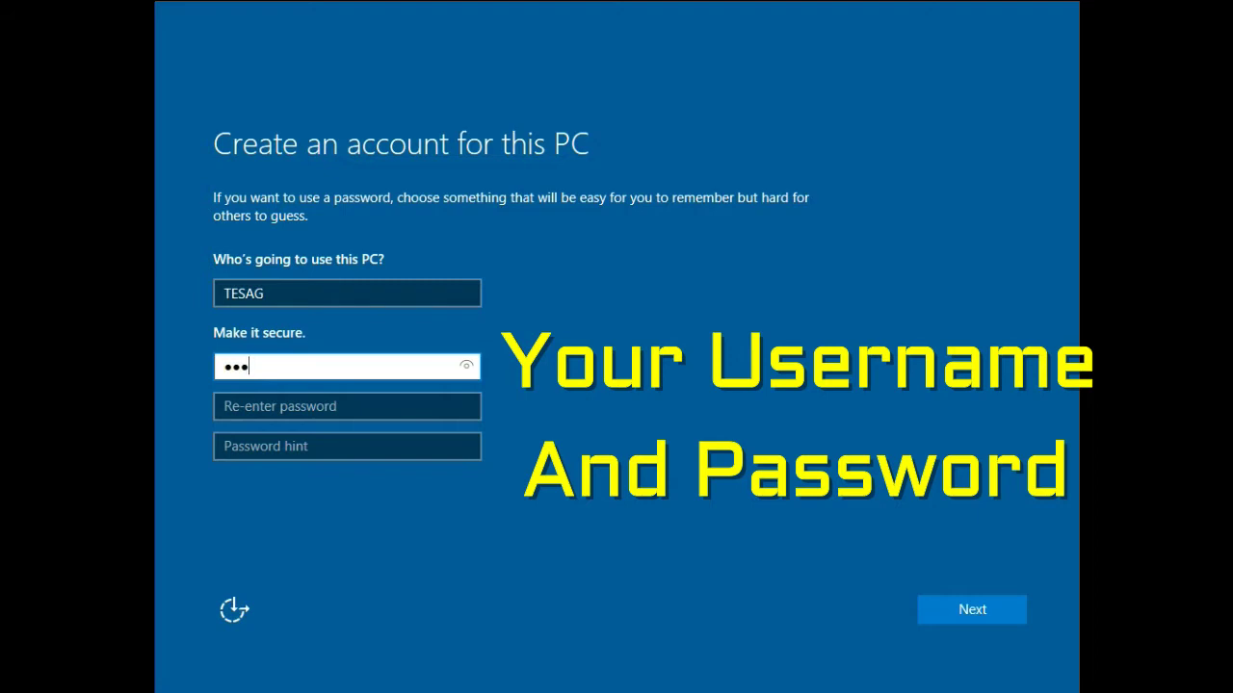
text(*****)
key(Tab)
text(***)
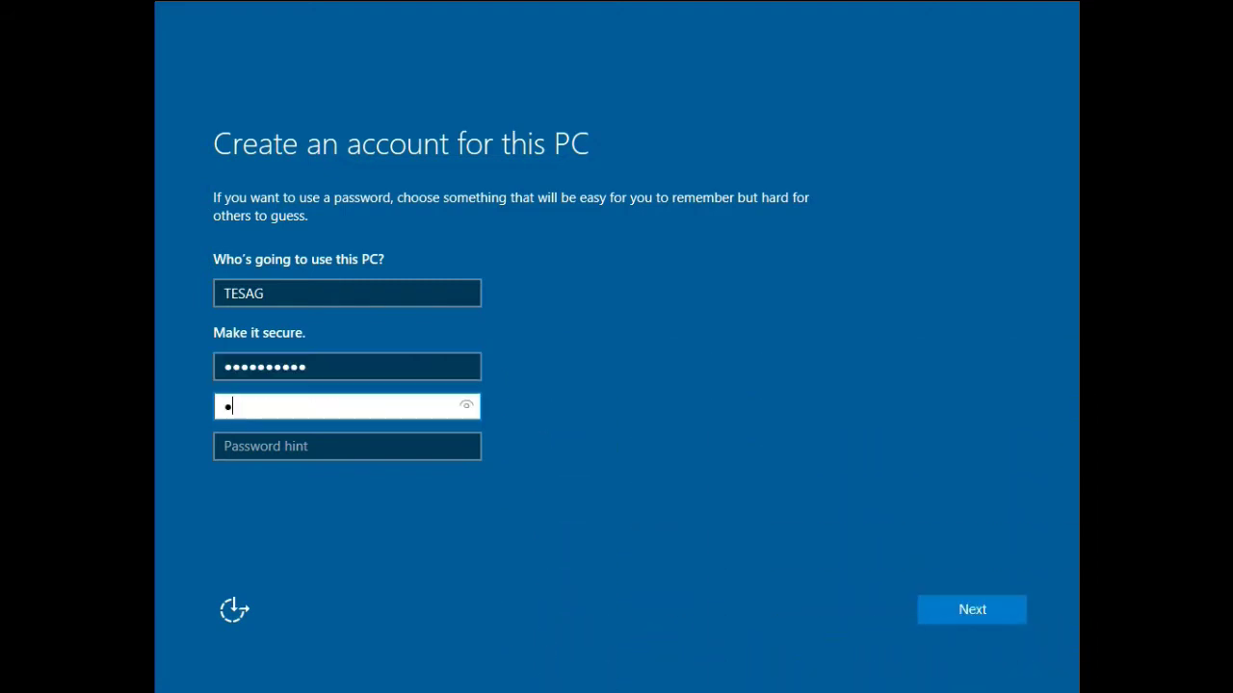
text(********)
key(Tab)
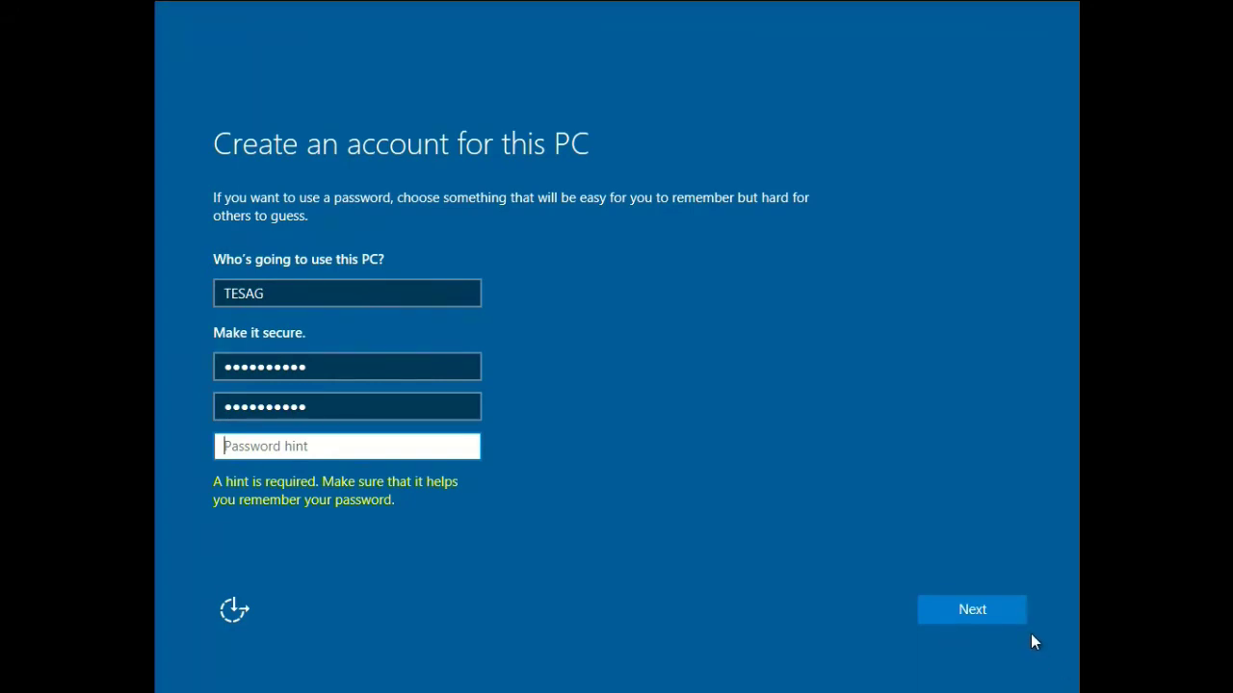
Step: Set the password hint to "same" to finish creating the account, and choose to use Cortana
text(de)
key(BackSpace)
key(BackSpace)
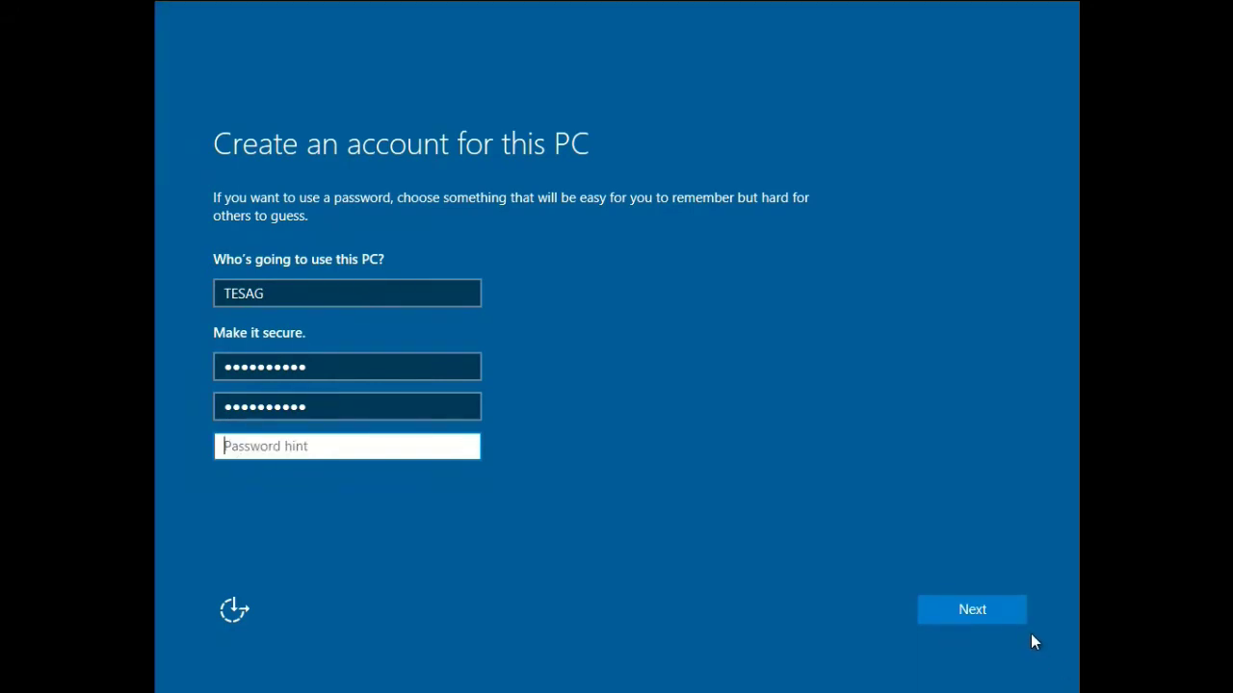
text(same)
key(Return)
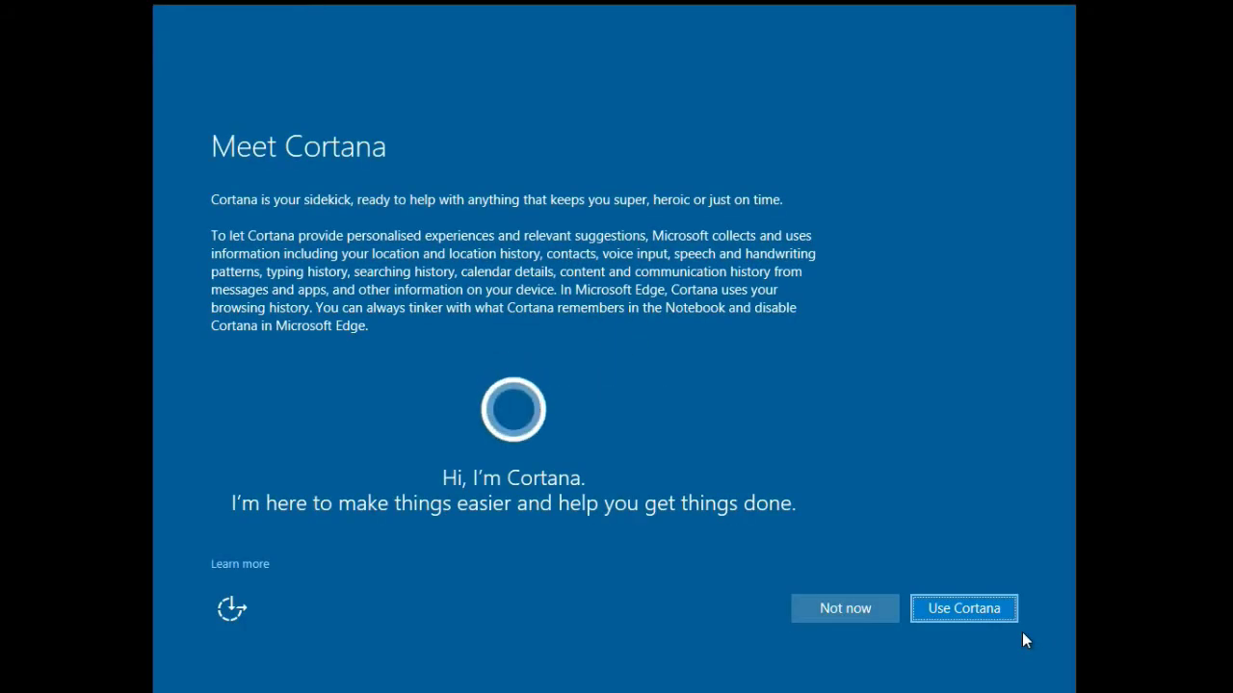
click(973, 610)
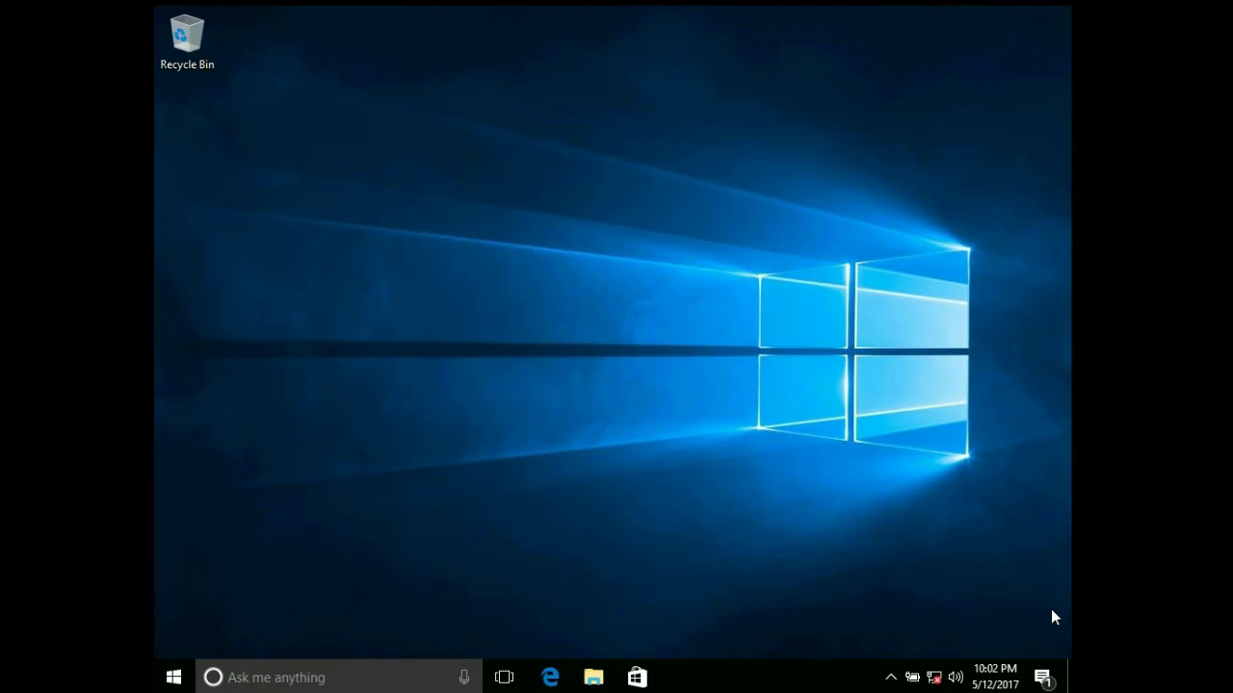
Step: Open the desktop personalisation settings and set the grey rock-face picture as the background
right_click(911, 372)
click(934, 544)
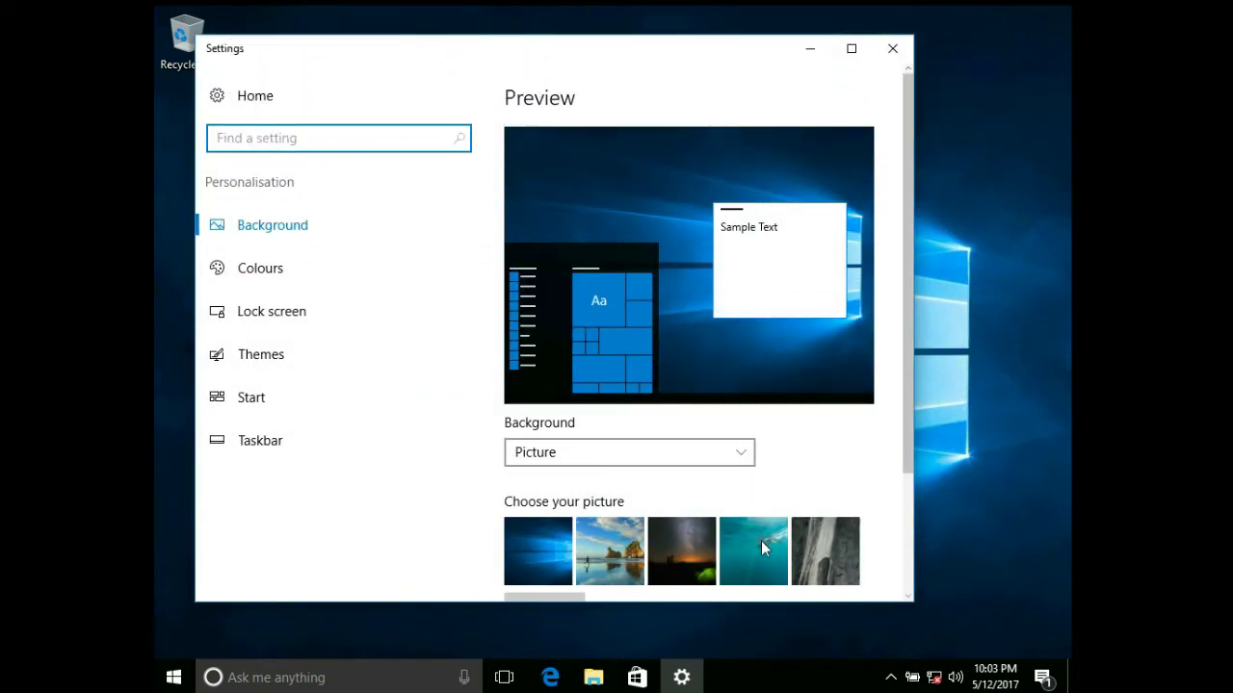
click(761, 540)
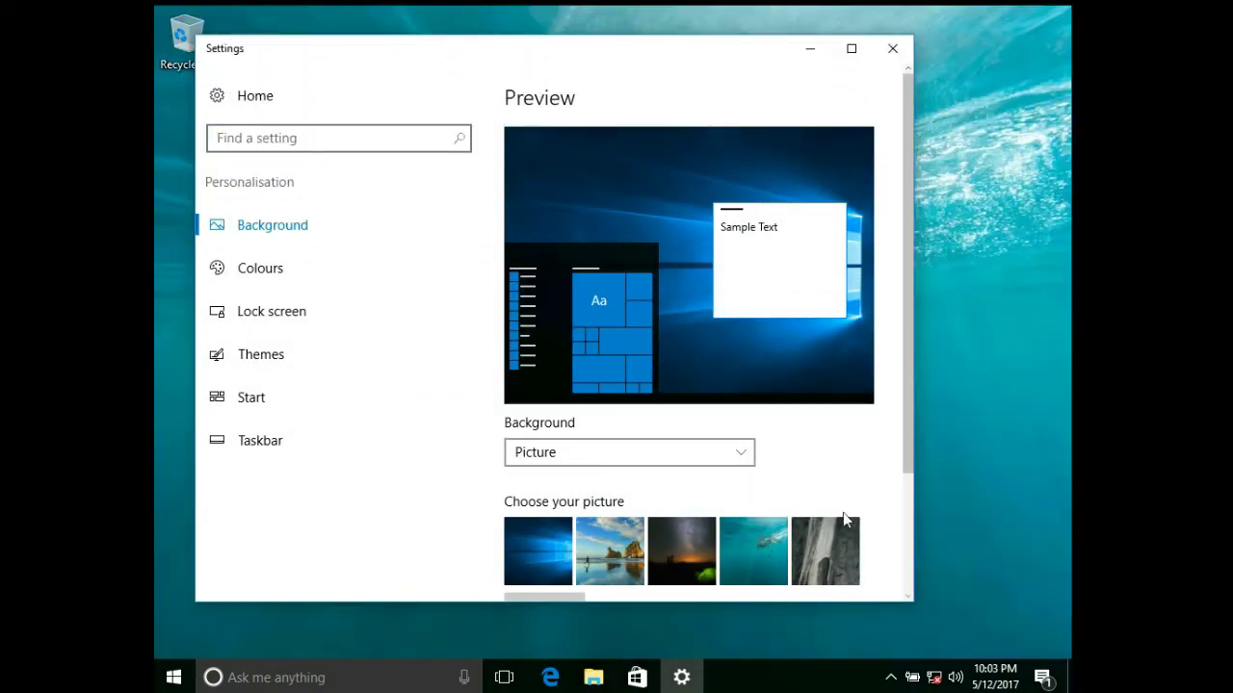
click(833, 537)
scroll(908, 447, down, 3)
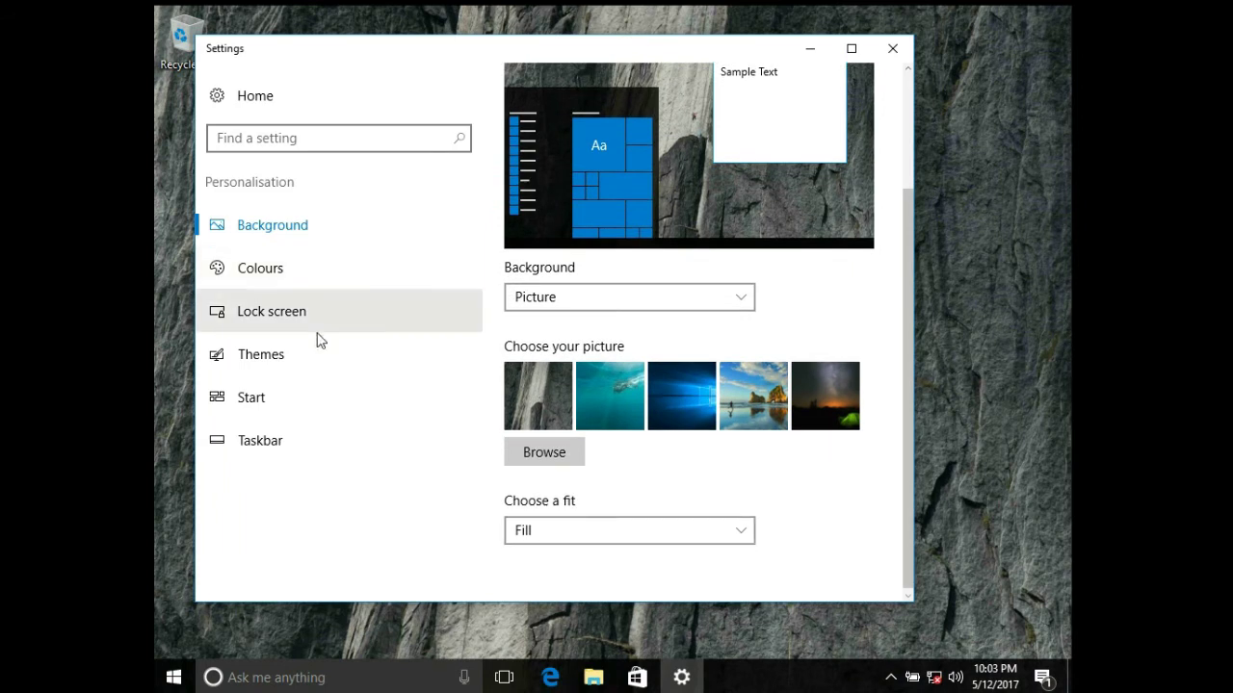
Step: Enable the Computer, User's Files, Network and Control Panel desktop icons, then close the settings
click(296, 363)
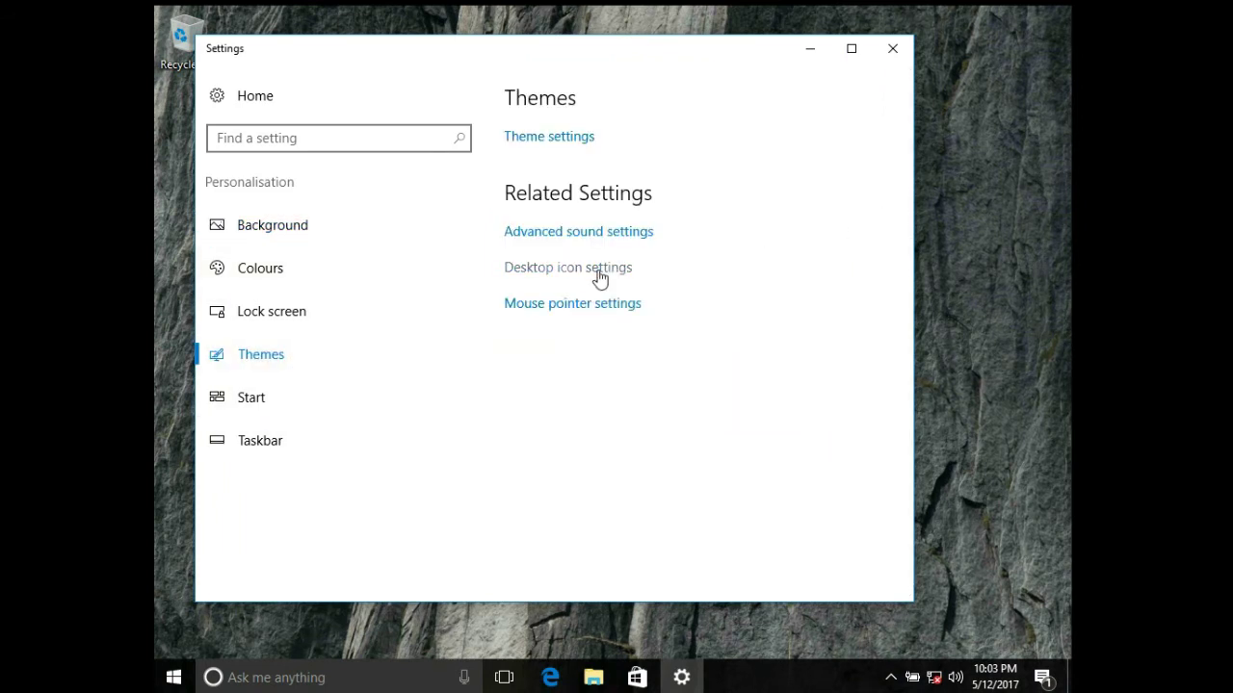
click(598, 267)
click(266, 162)
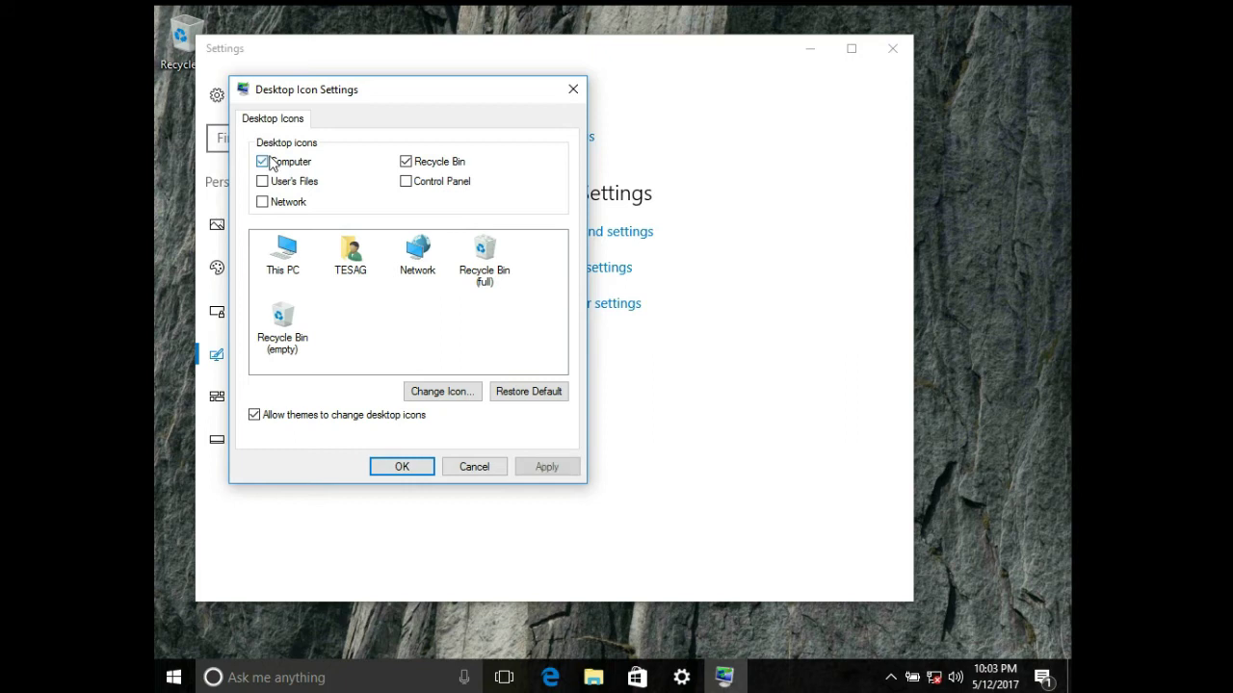
click(273, 182)
click(290, 206)
click(405, 181)
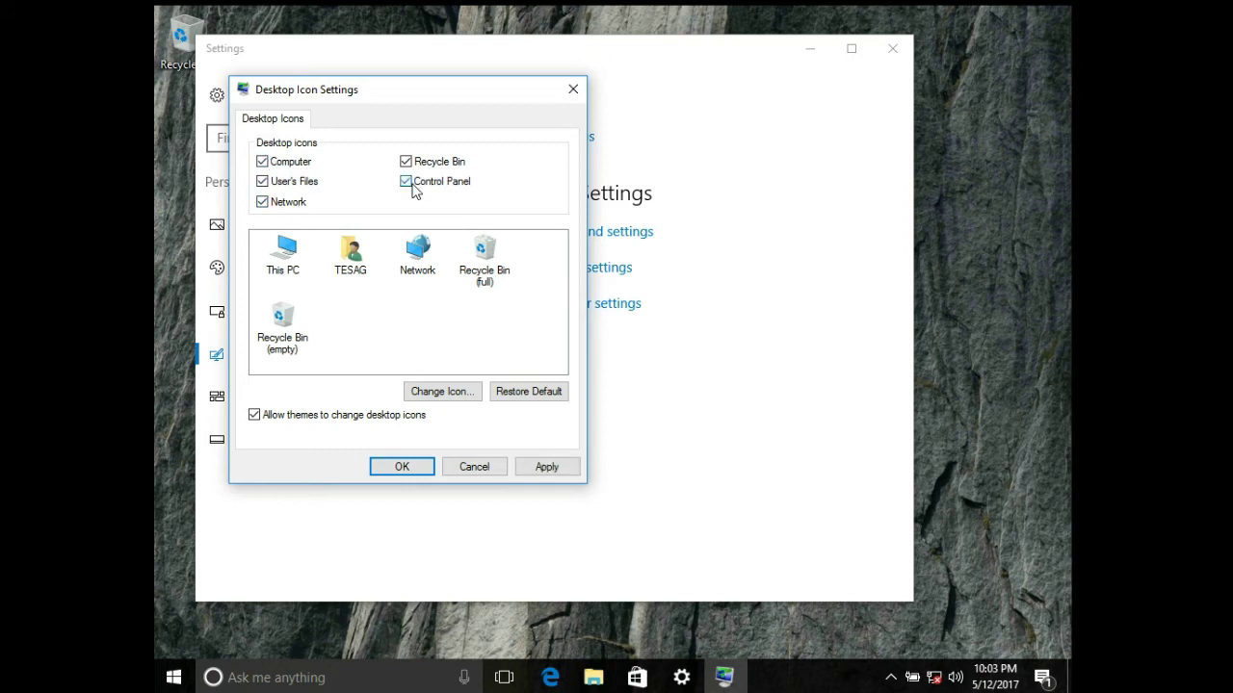
click(423, 465)
click(893, 48)
right_click(897, 55)
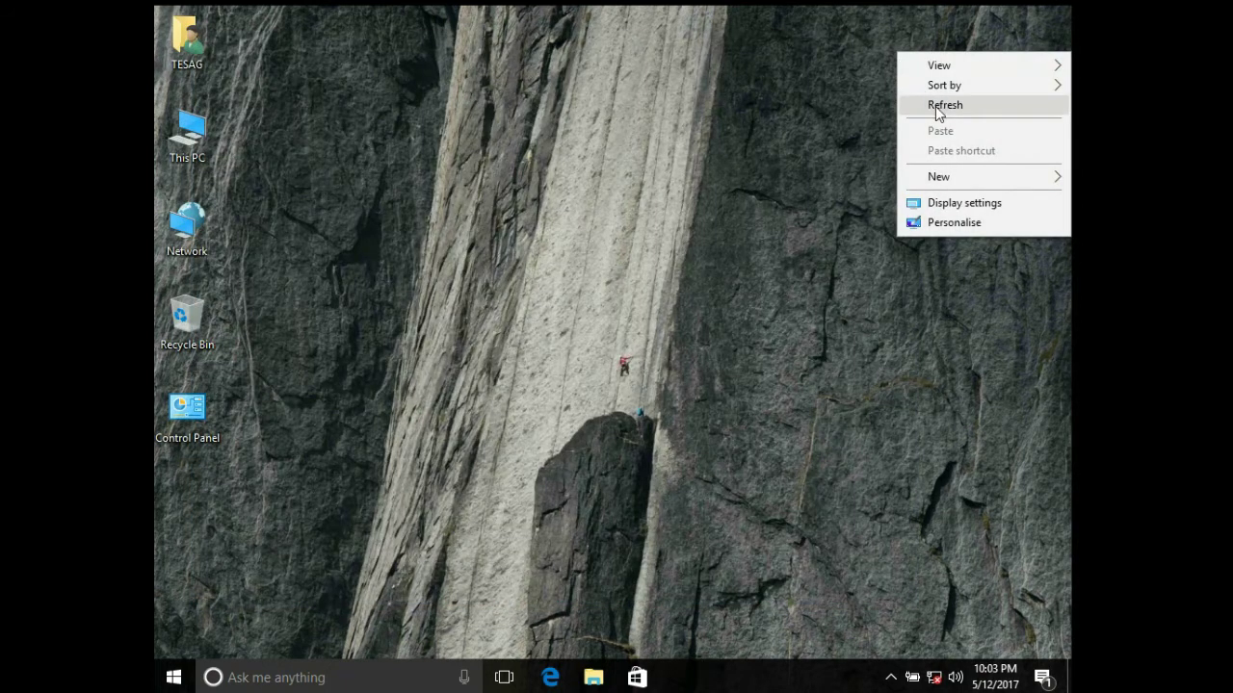
mouse_move(924, 88)
mouse_move(924, 64)
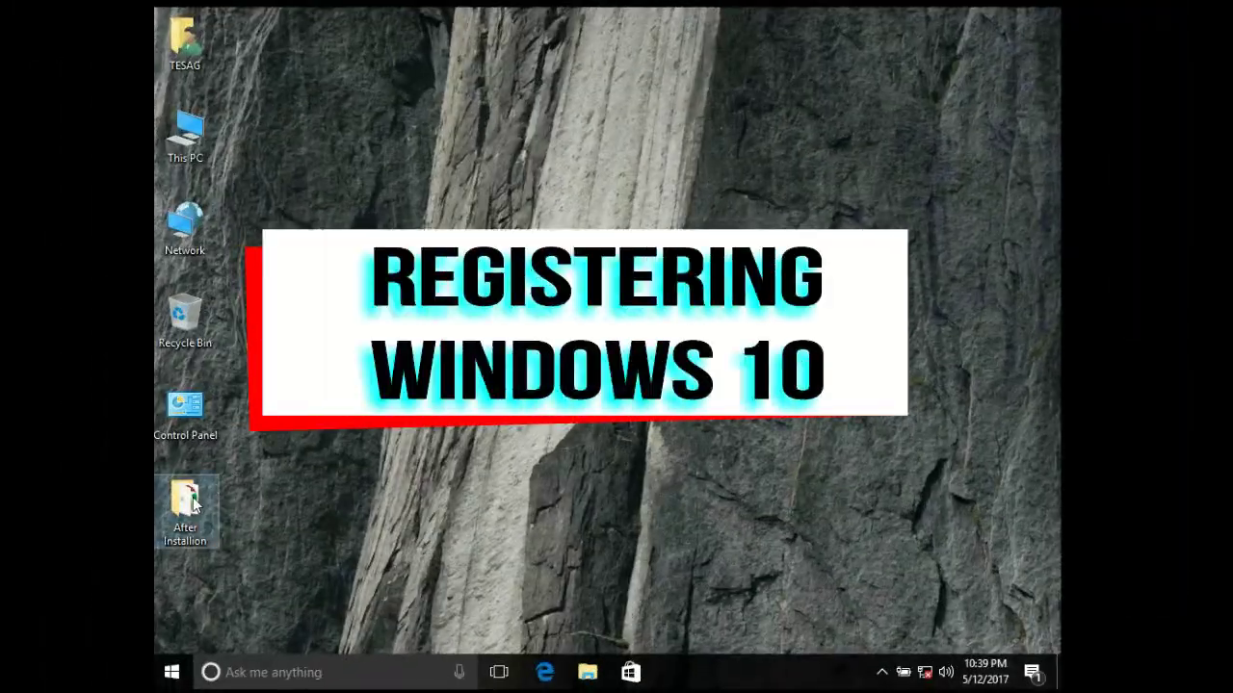
Step: Run KMSAuto Net from the After Installion desktop folder, allow it to make changes, and close its ReadMe
double_click(188, 501)
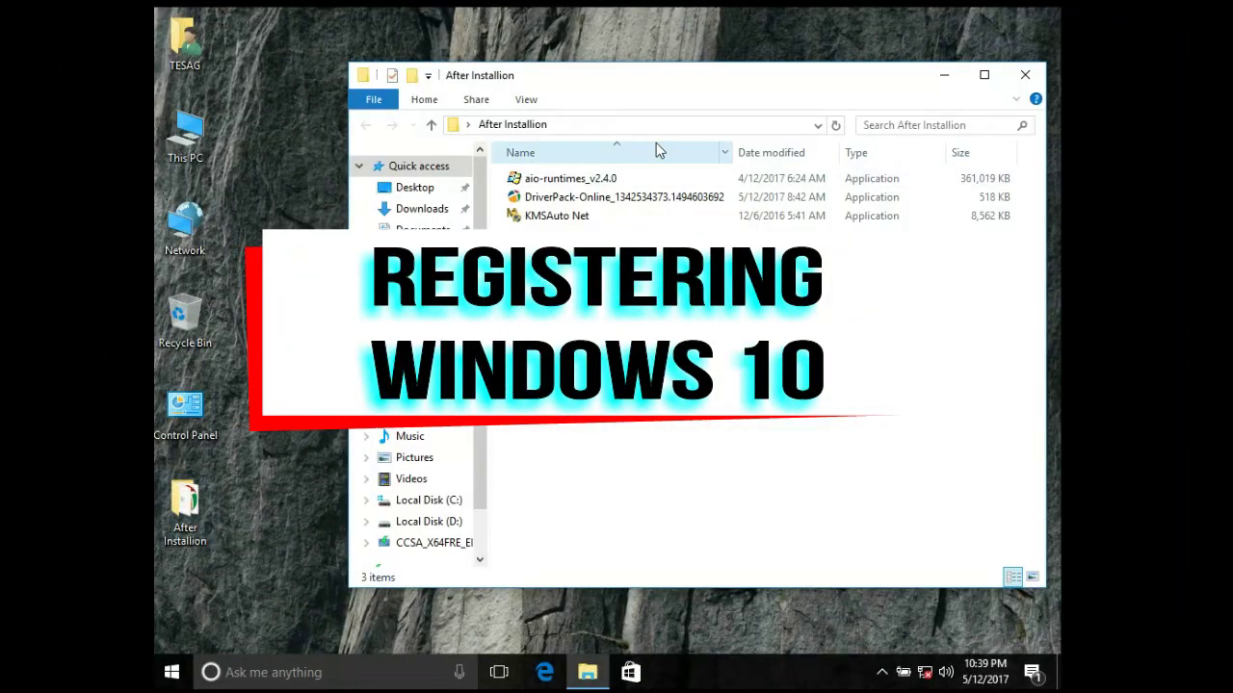
double_click(595, 216)
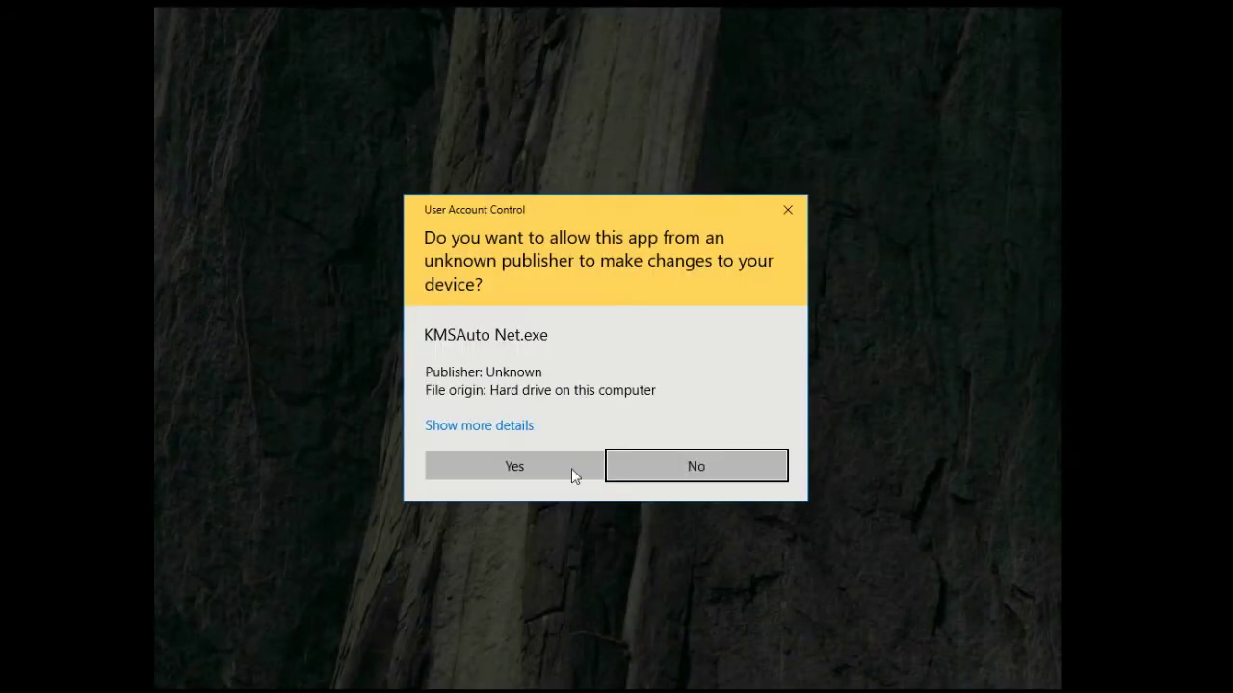
click(571, 469)
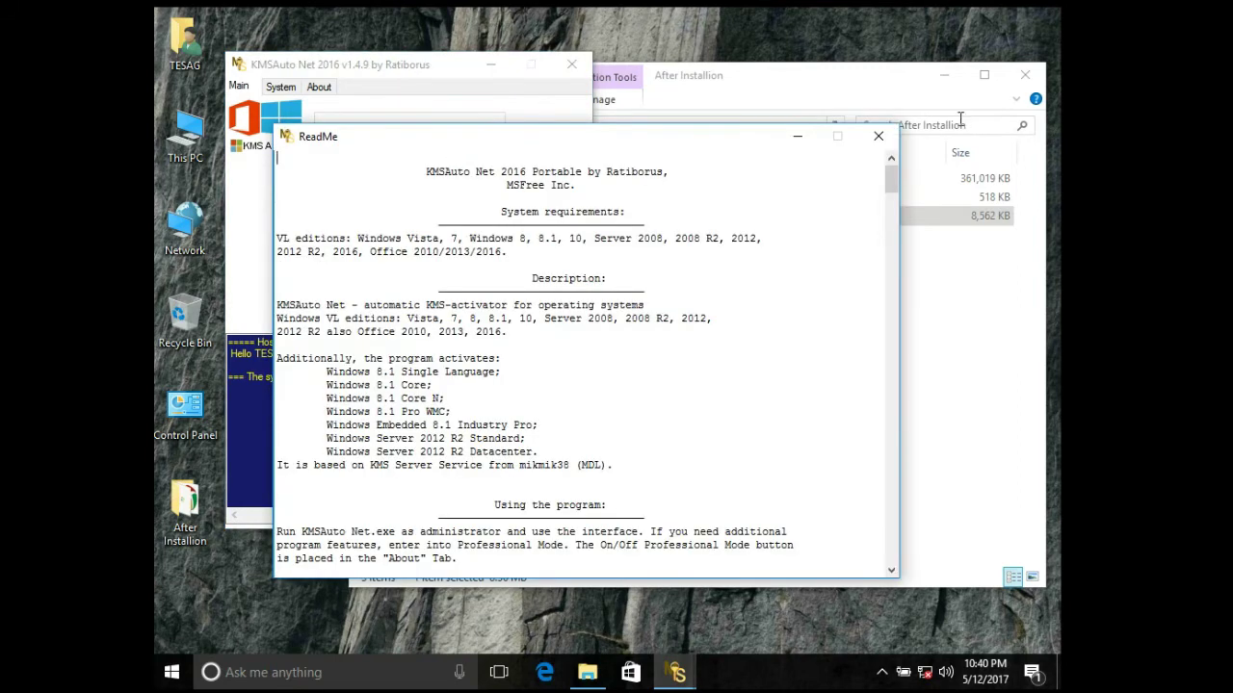
click(878, 135)
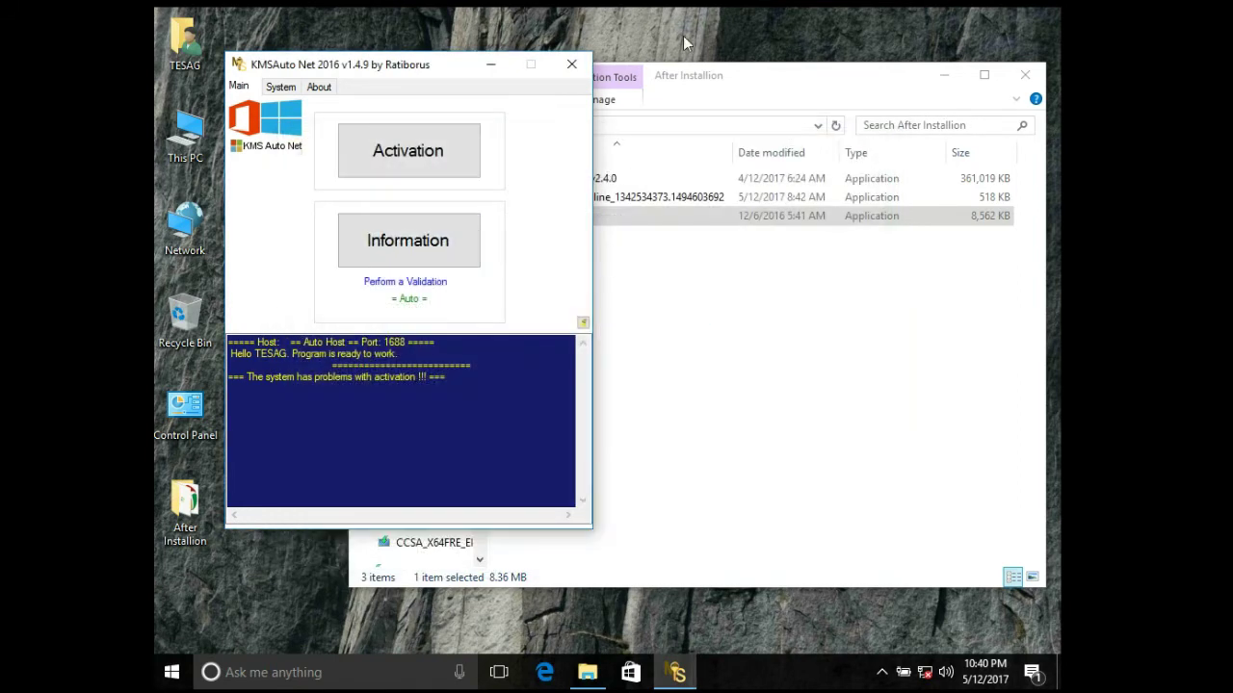
Step: Start the Windows activation in KMSAuto Net
click(440, 154)
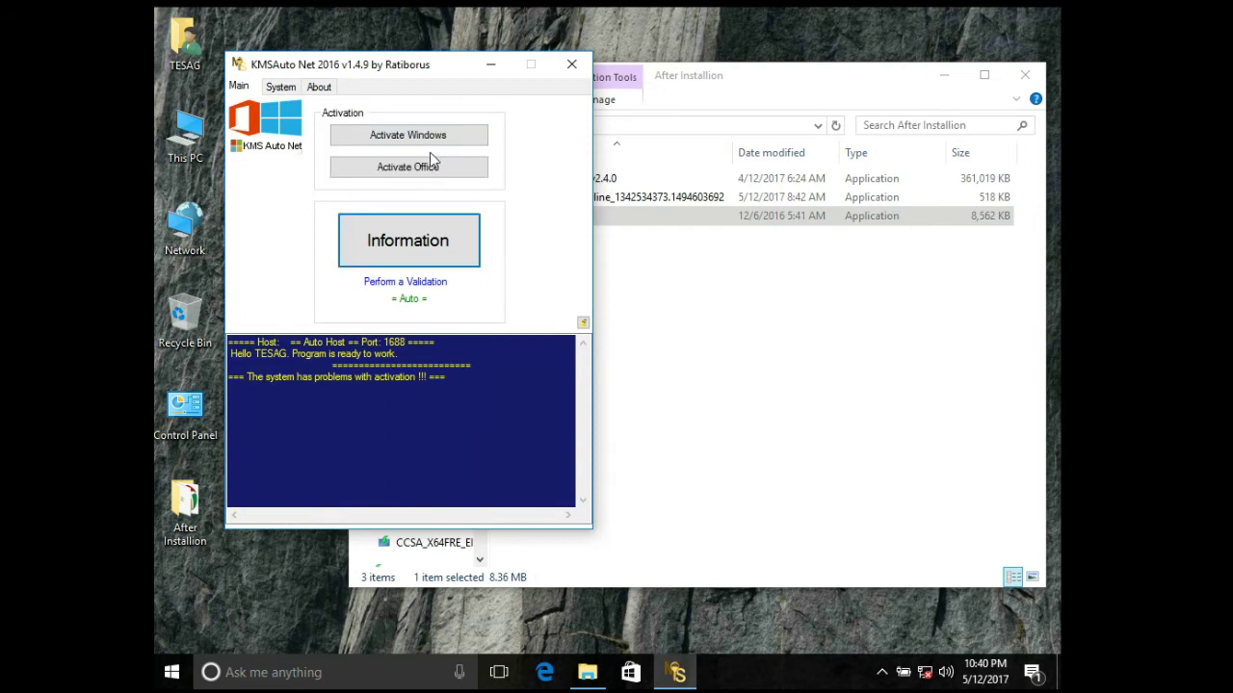
click(428, 144)
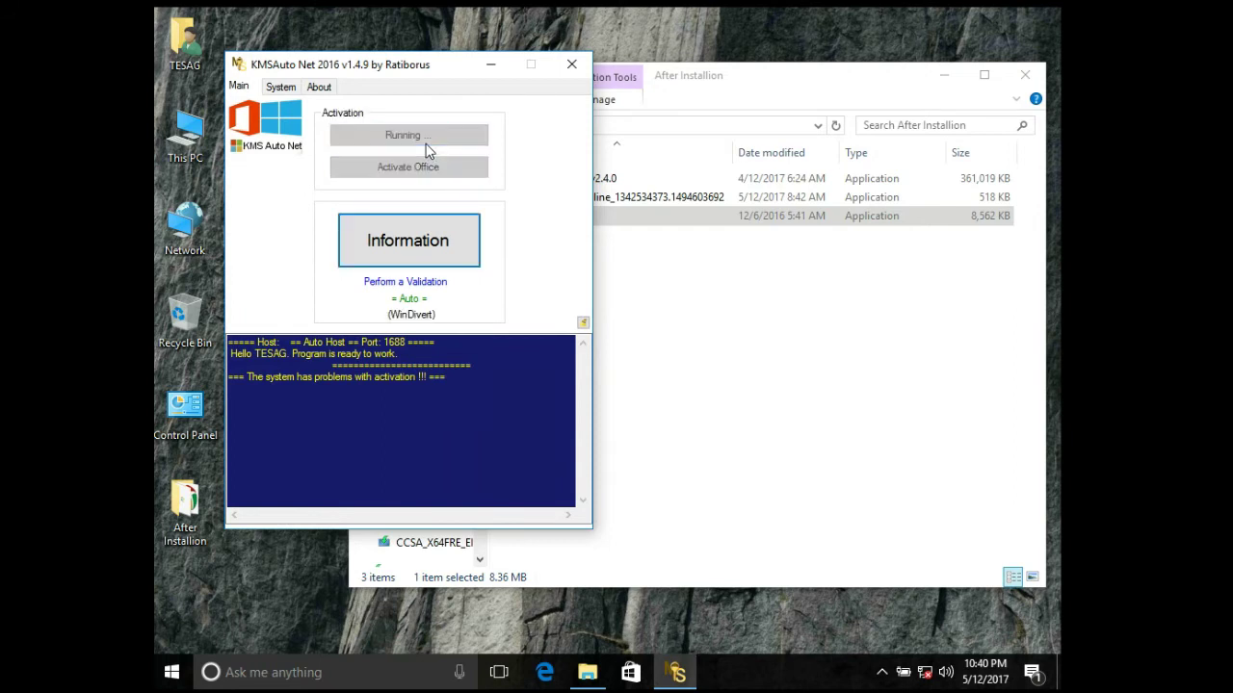
click(761, 370)
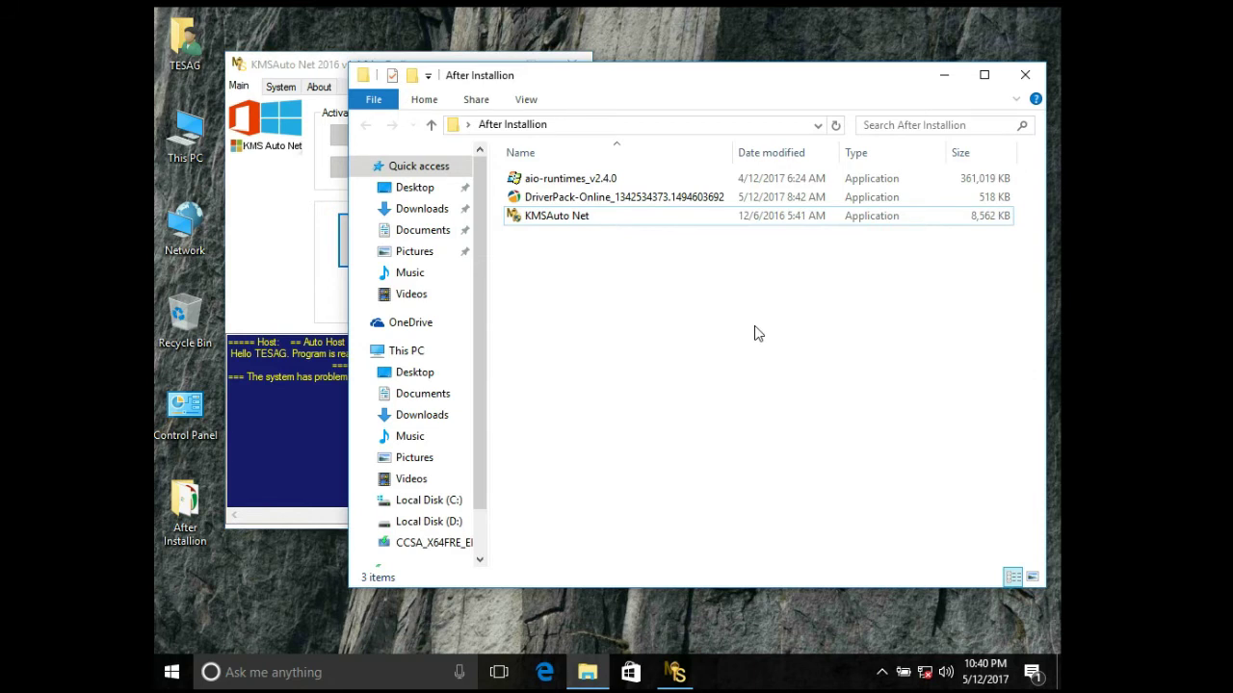
key(Up)
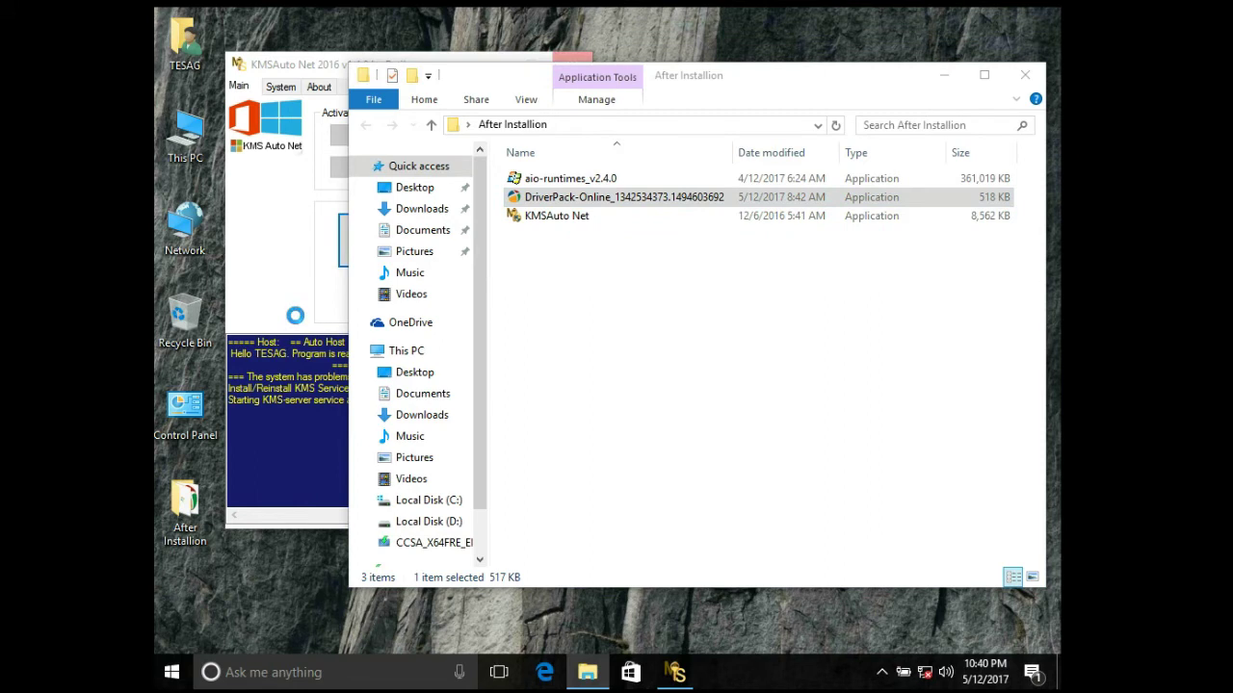
click(501, 62)
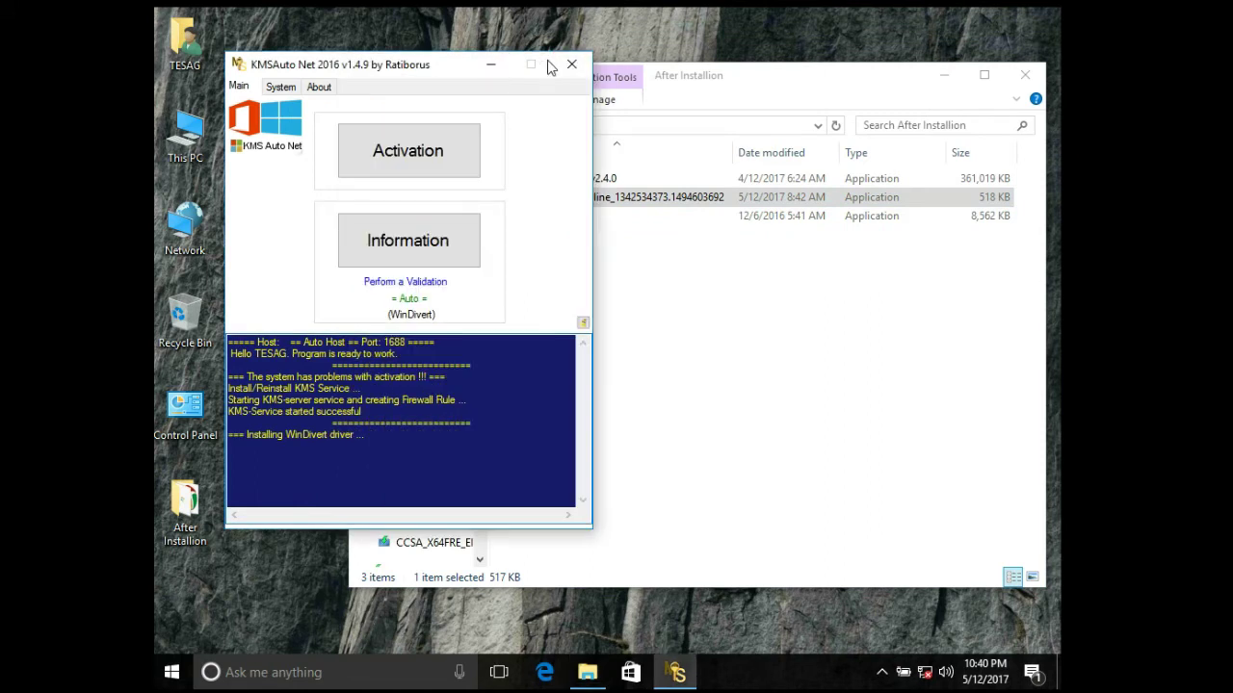
click(660, 82)
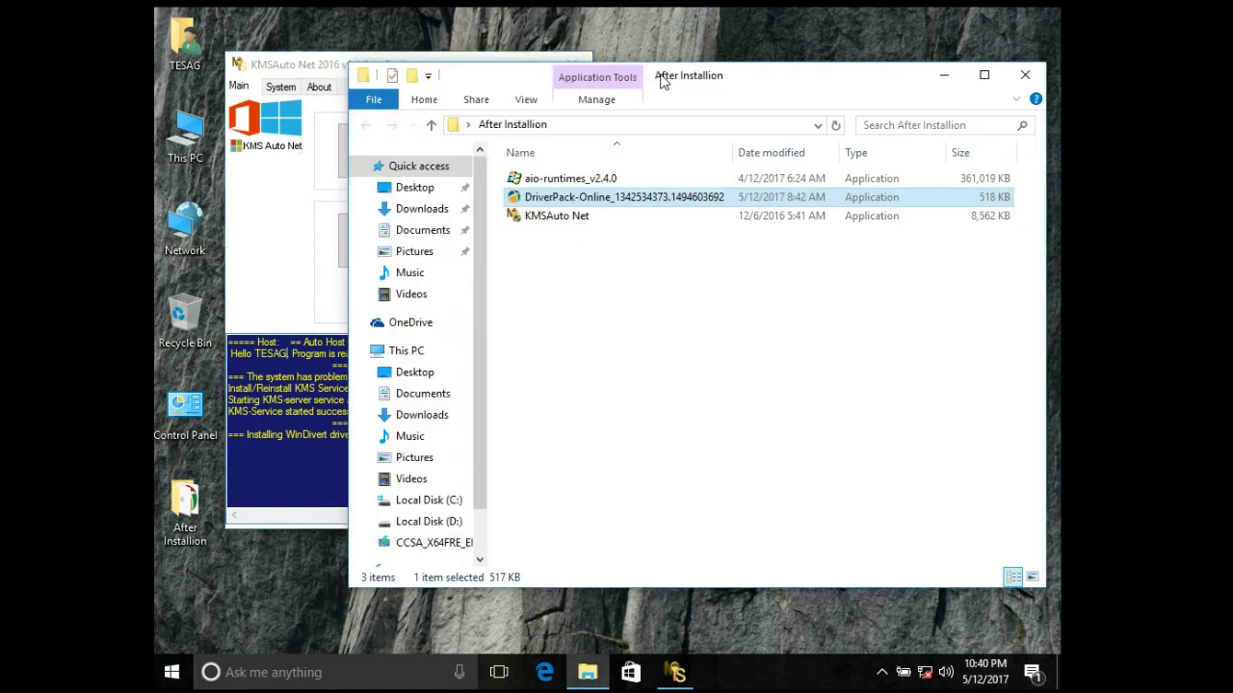
Step: Arrange KMSAuto Net and the After Installion folder side by side, narrowing the folder window so the activation log stays readable
click(255, 71)
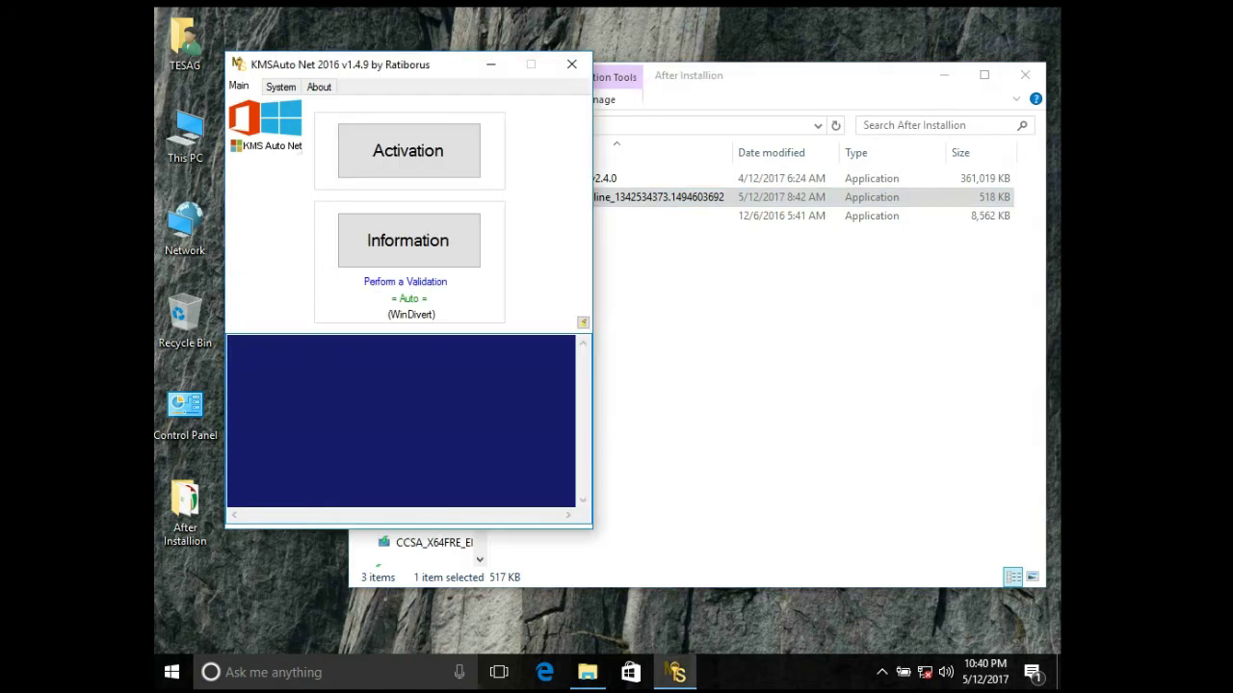
drag(255, 71, 207, 34)
drag(870, 83, 881, 29)
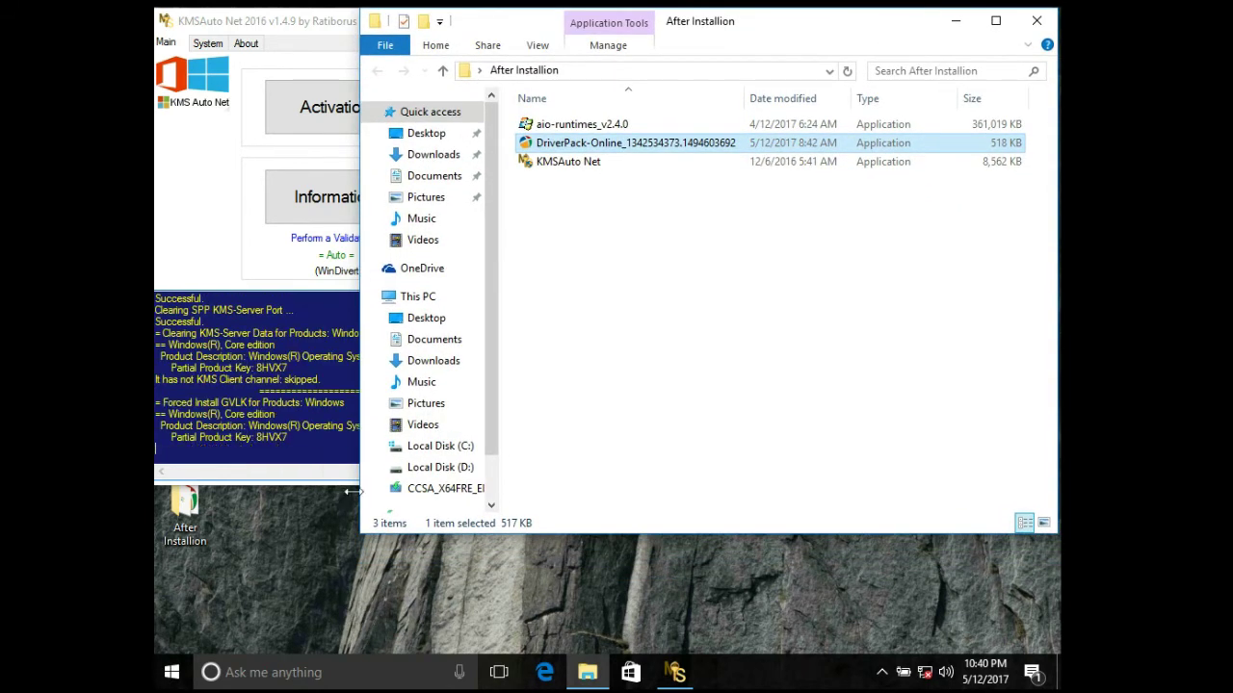
drag(355, 492, 516, 541)
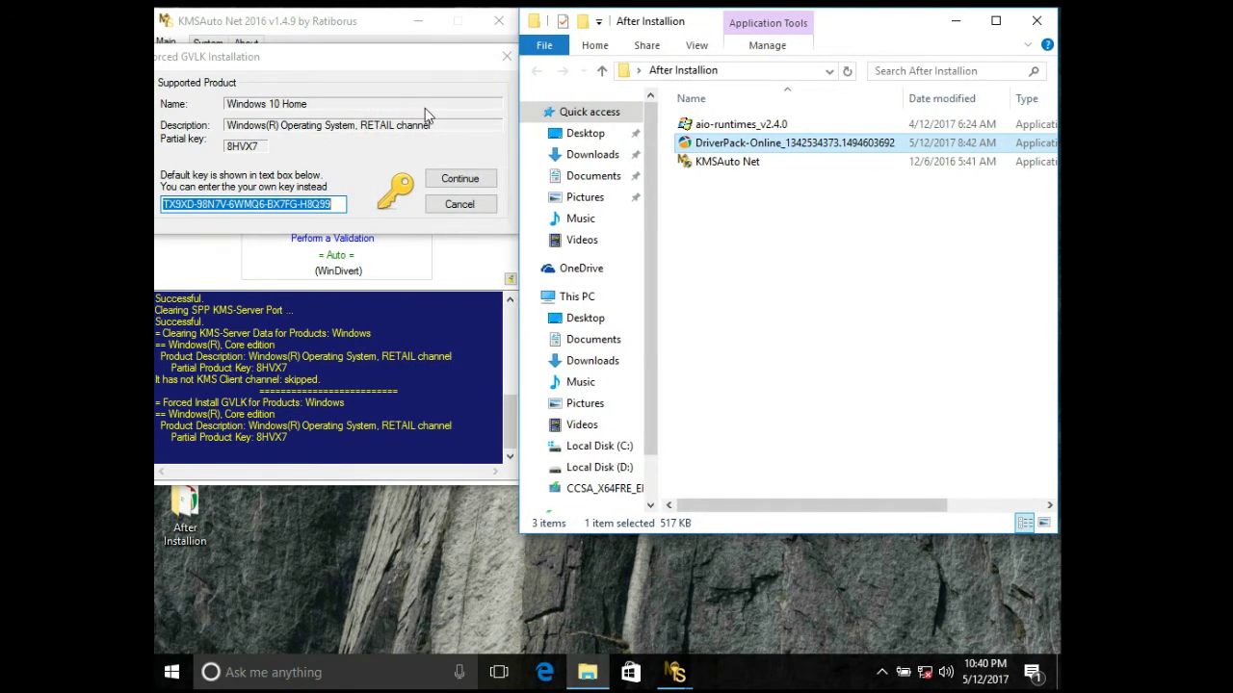
Step: Continue the forced GVLK installation with the default Windows 10 Home key and shorten the After Installion window to match KMSAuto Net's height
click(444, 177)
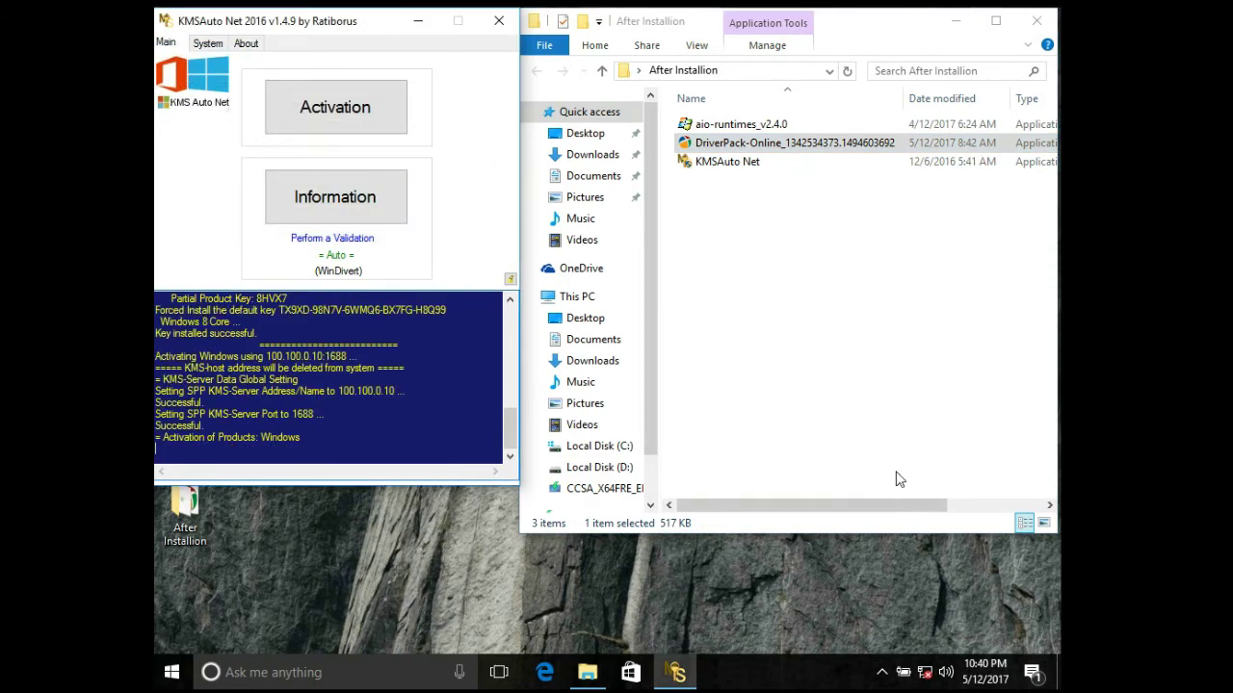
click(891, 533)
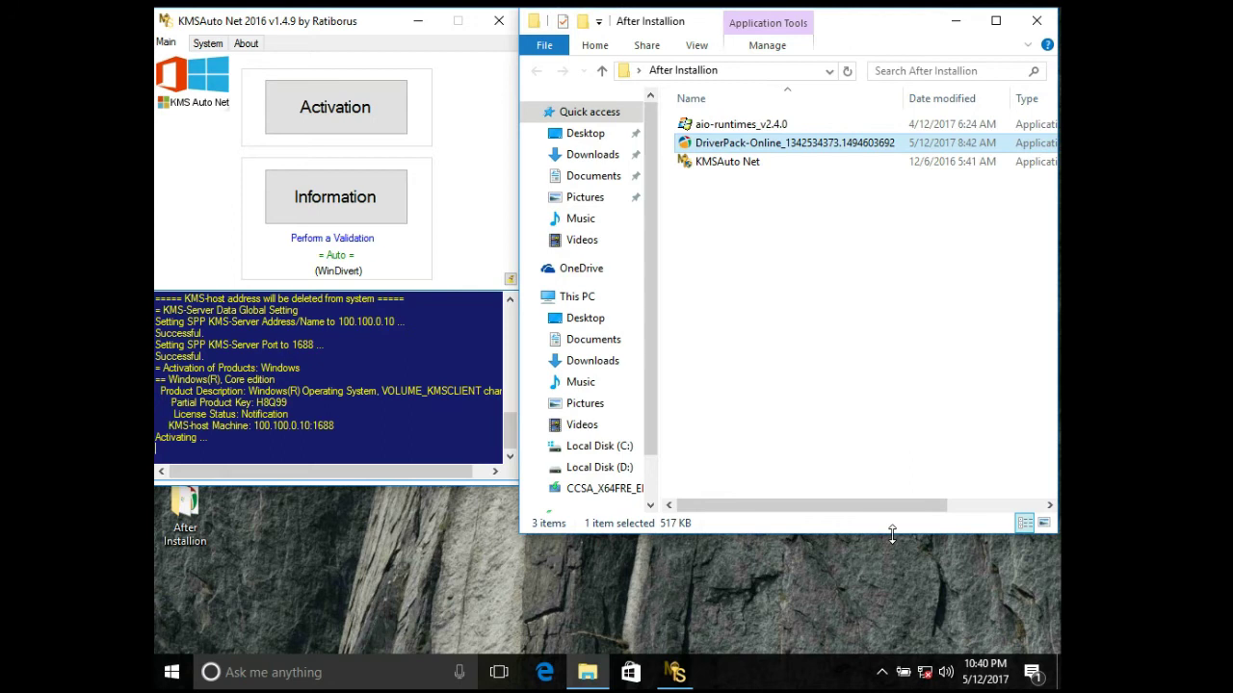
drag(892, 533, 895, 485)
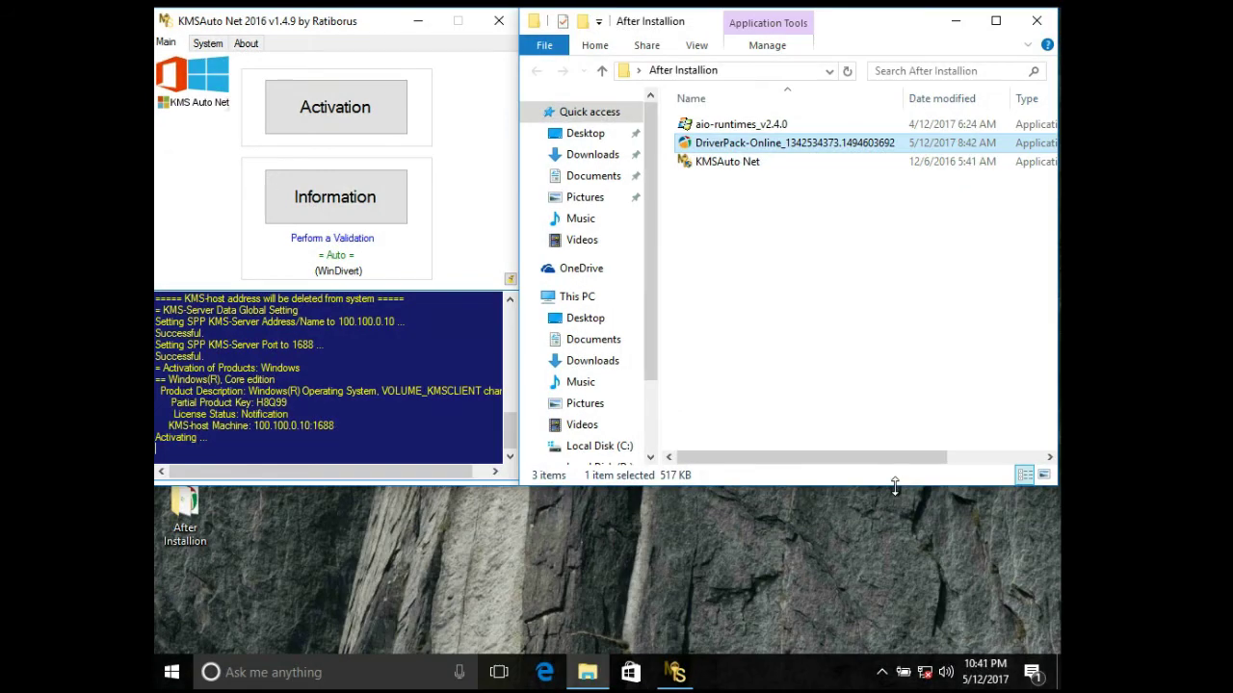
Step: Create the reactivation task in Task Scheduler and close KMSAuto Net
click(177, 353)
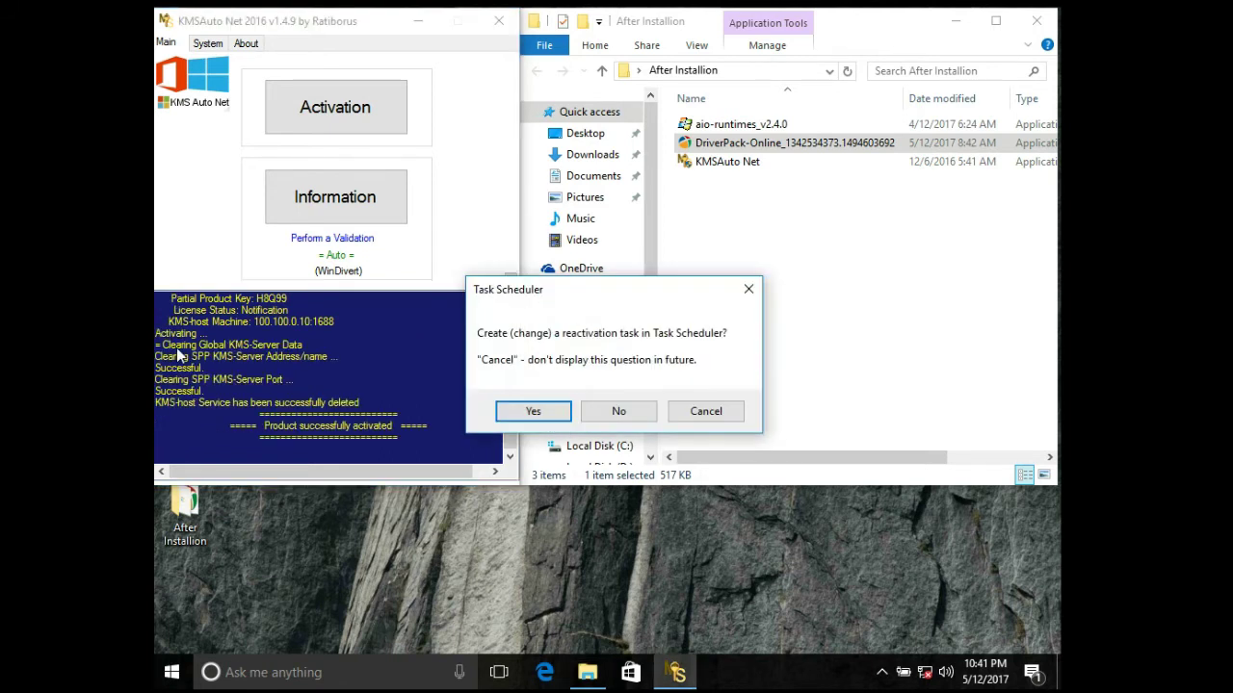
click(564, 417)
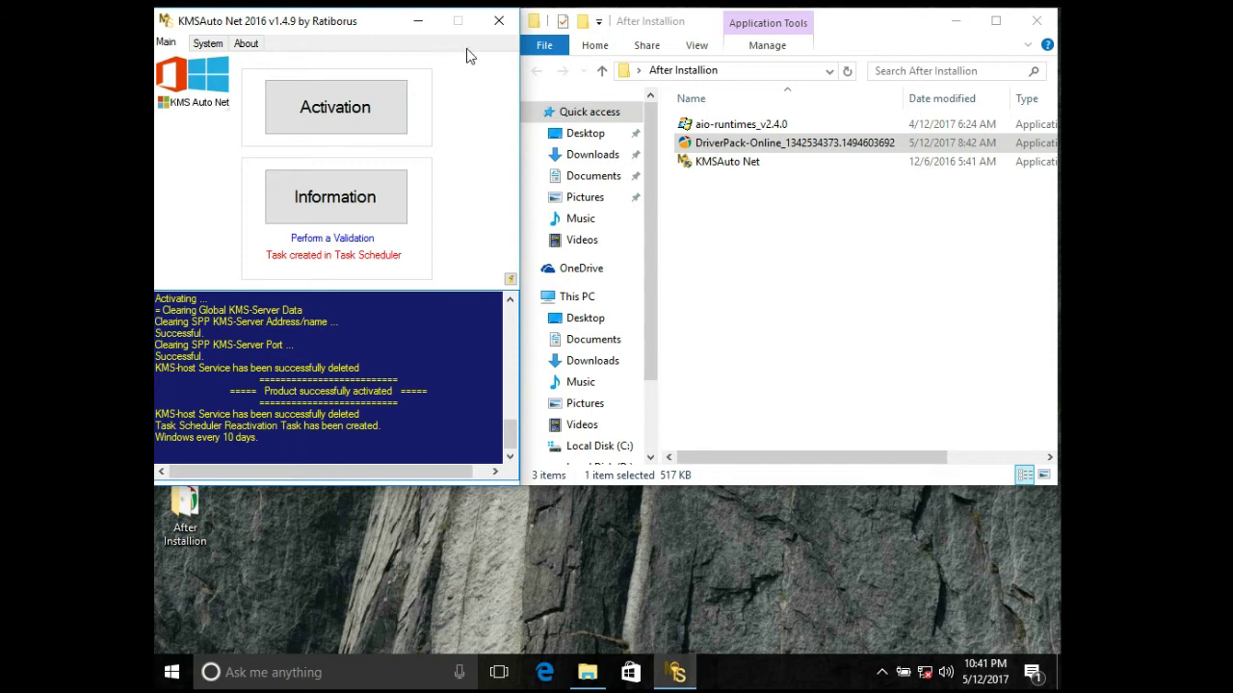
click(499, 20)
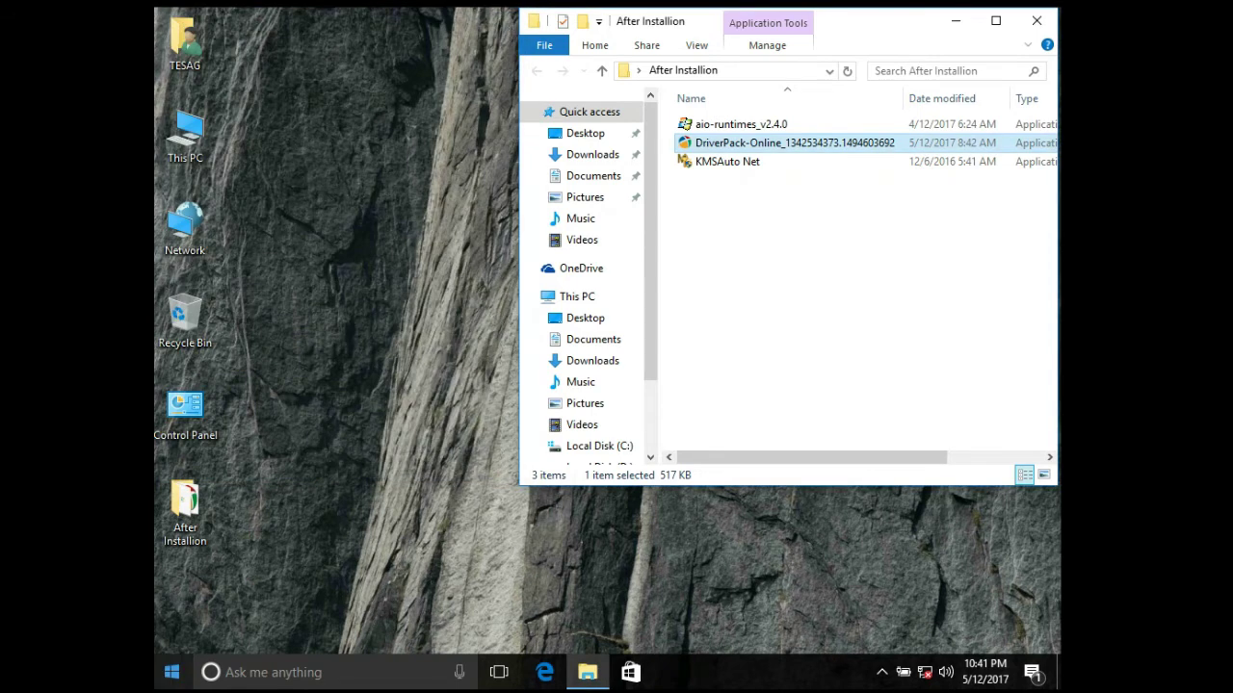
Step: Check the Windows activation status in the Update & security settings, then close them and return to the After Installion folder
click(161, 679)
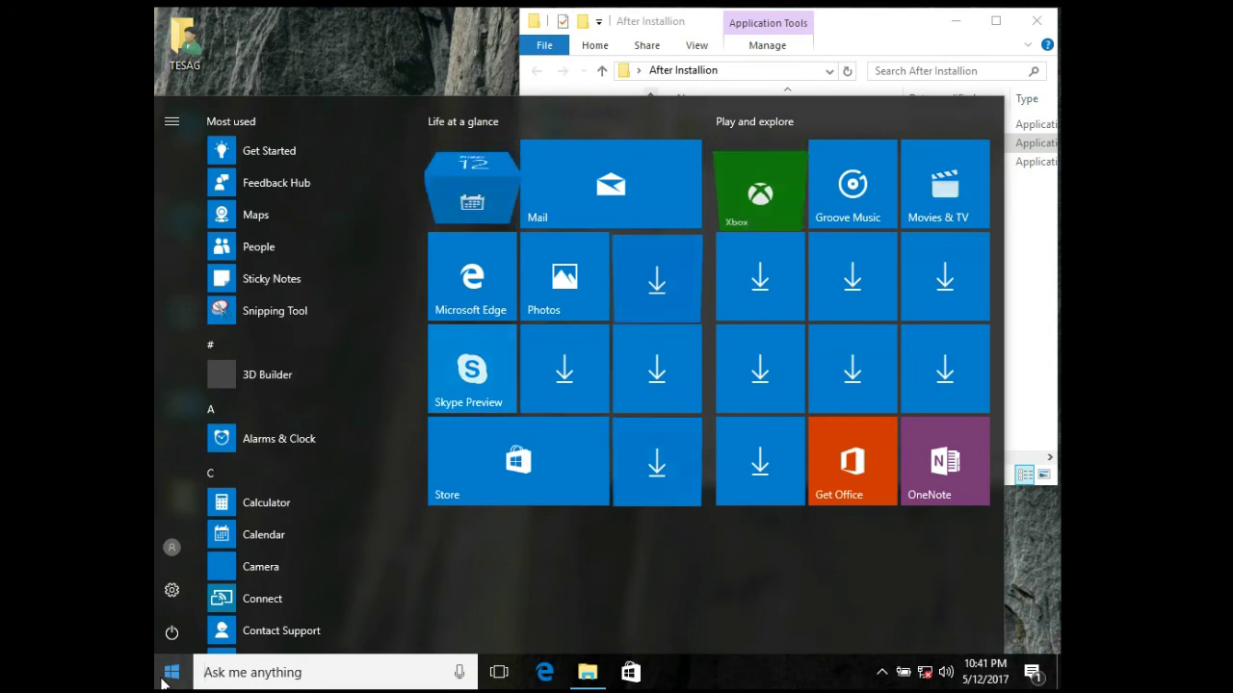
text(se)
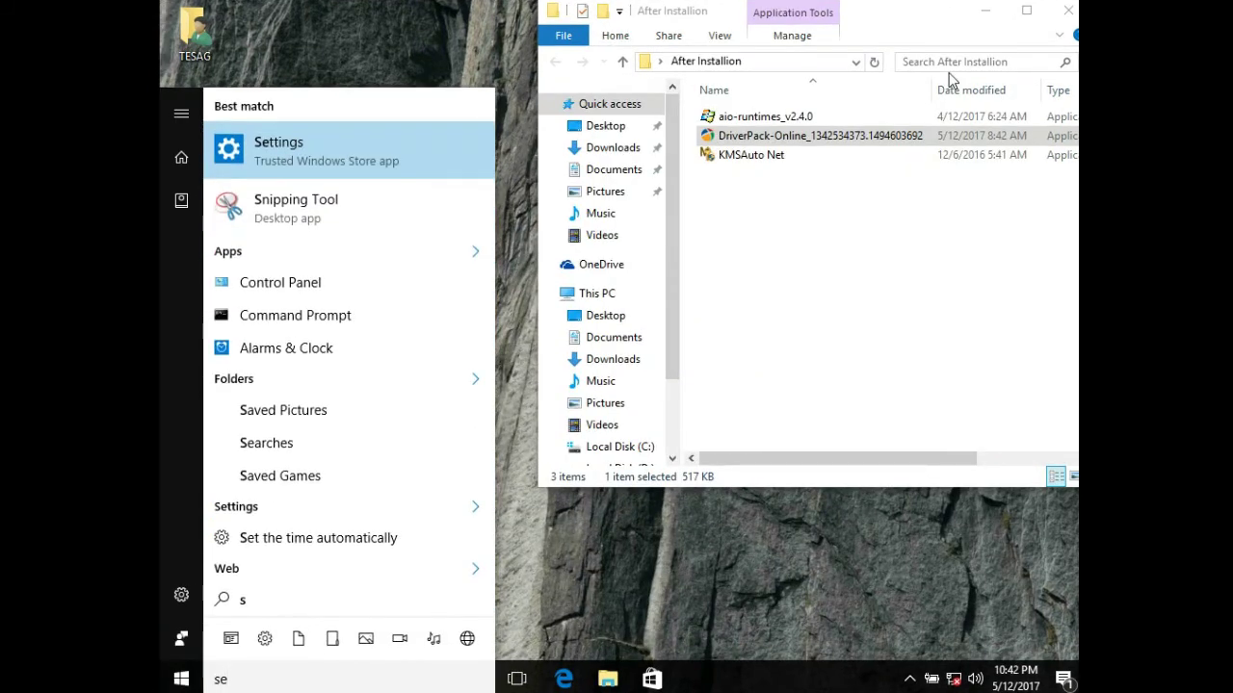
text(tt)
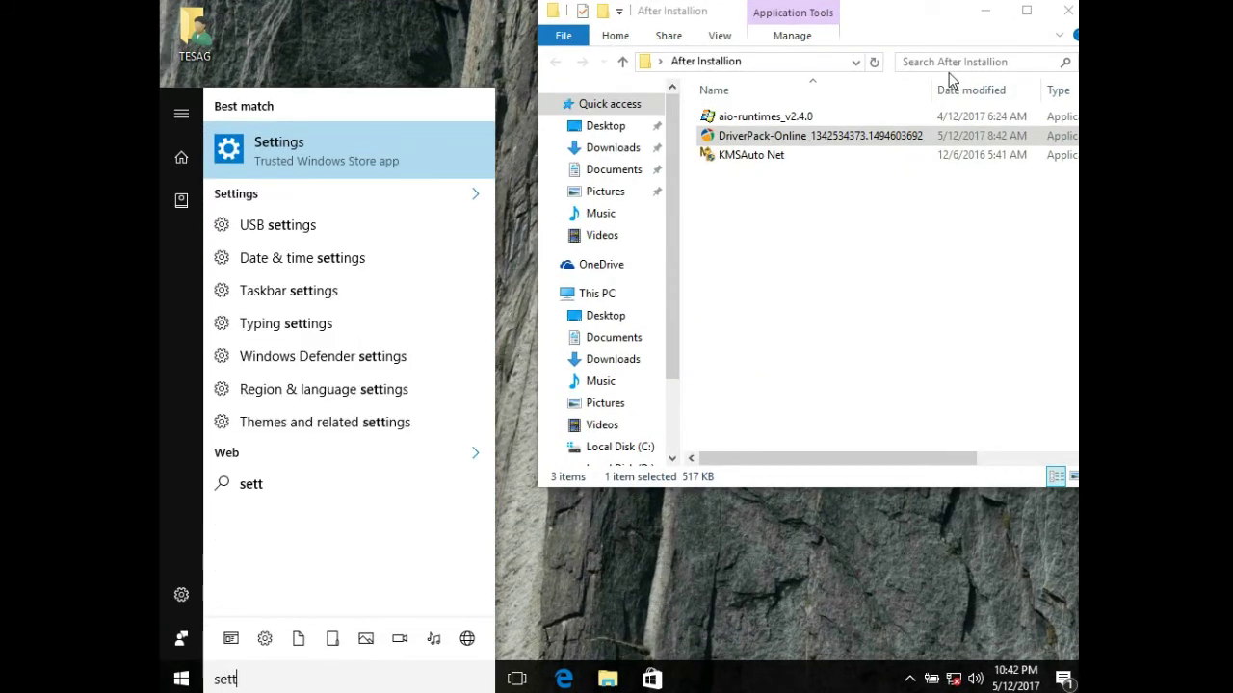
click(274, 154)
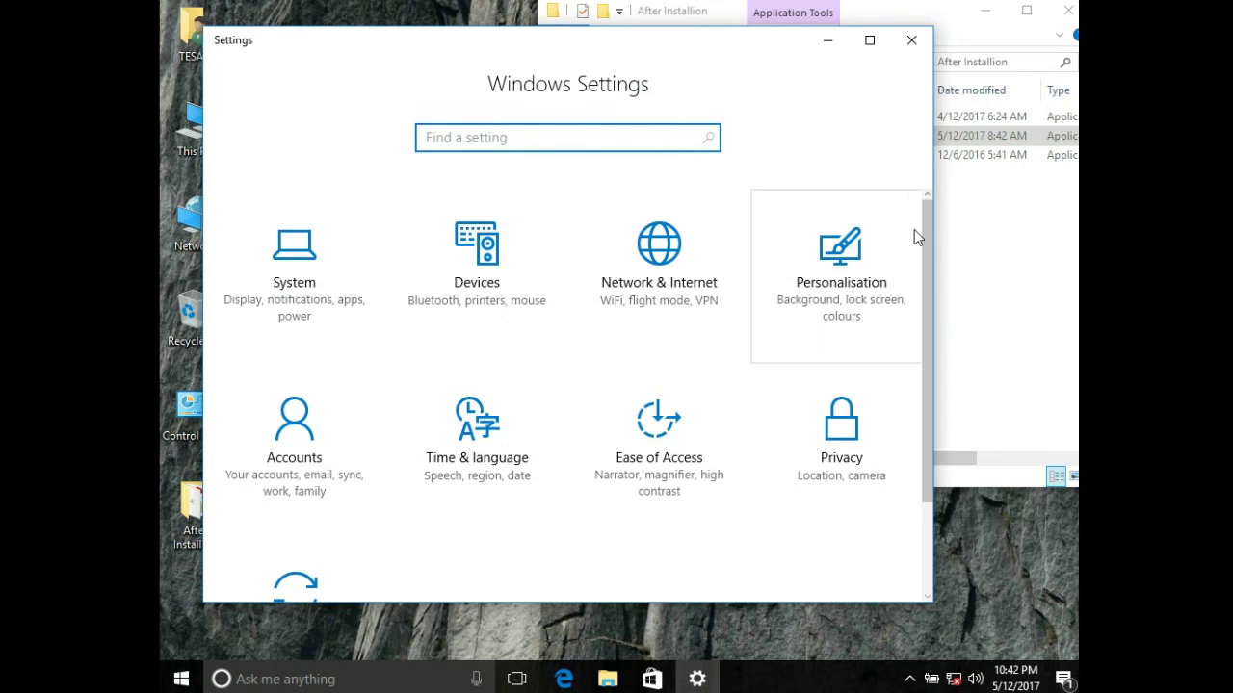
scroll(922, 238, down, 3)
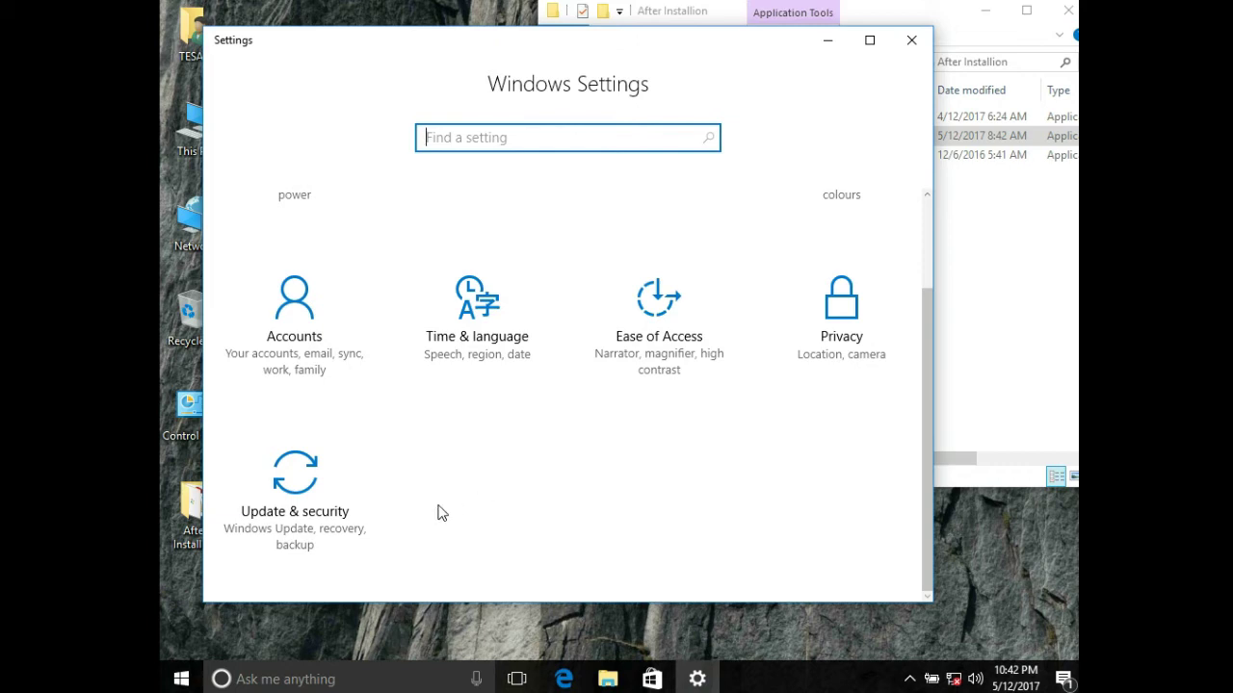
click(351, 512)
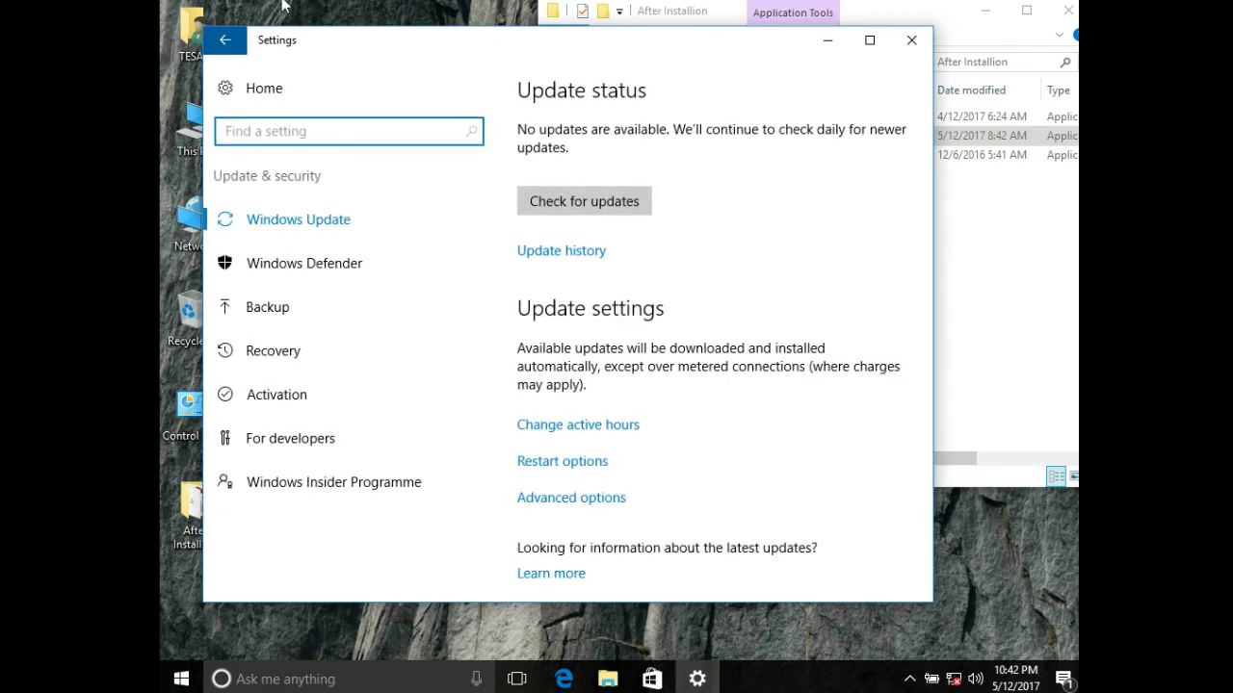
click(449, 393)
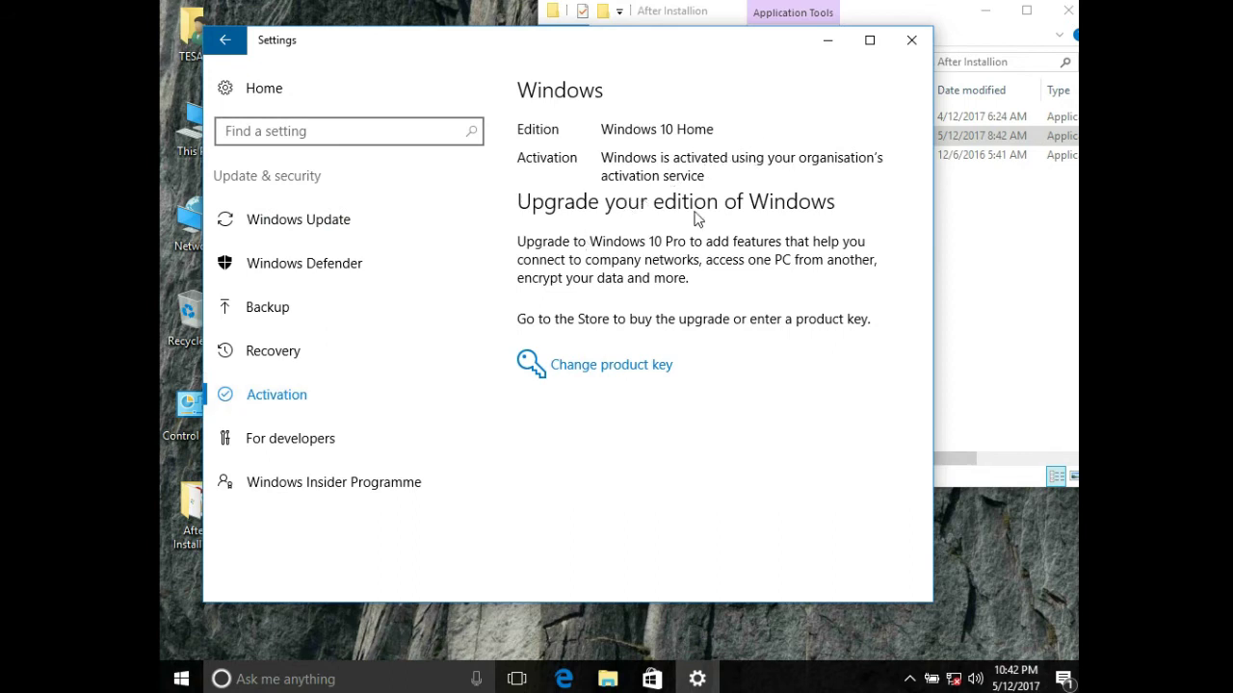
click(911, 39)
click(781, 247)
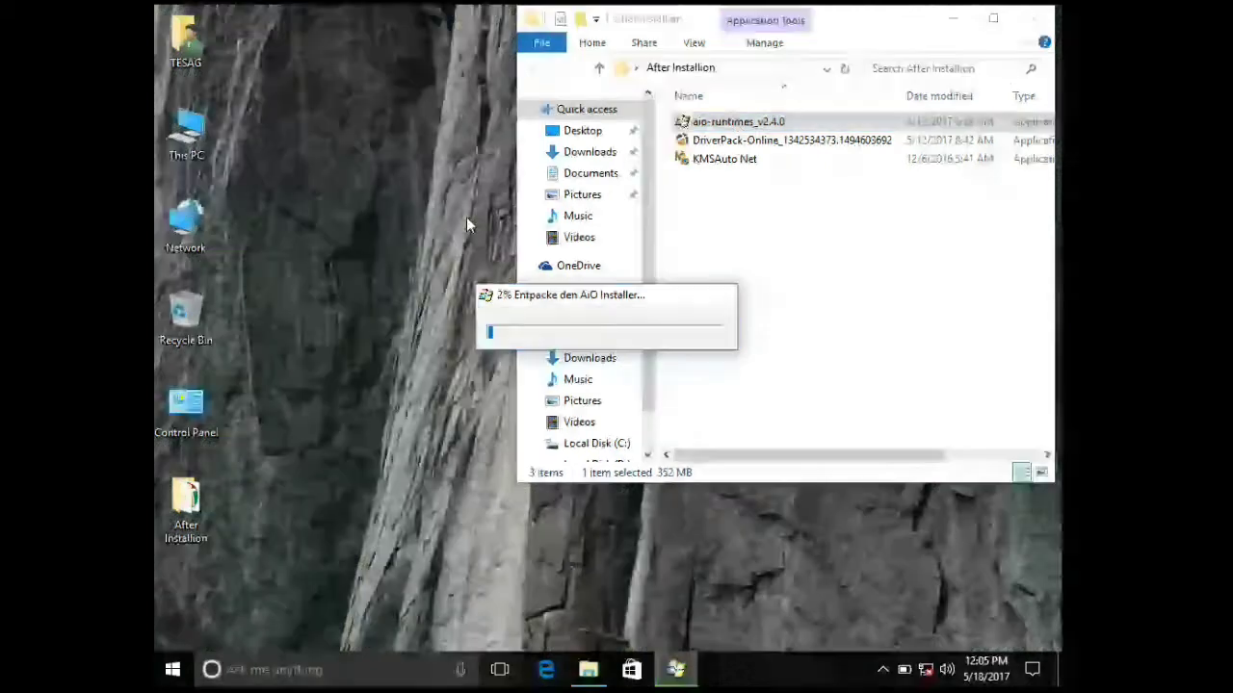
Step: Refresh the desktop three times while the AiO installer unpacks, and move its progress window away from the folder
right_click(468, 222)
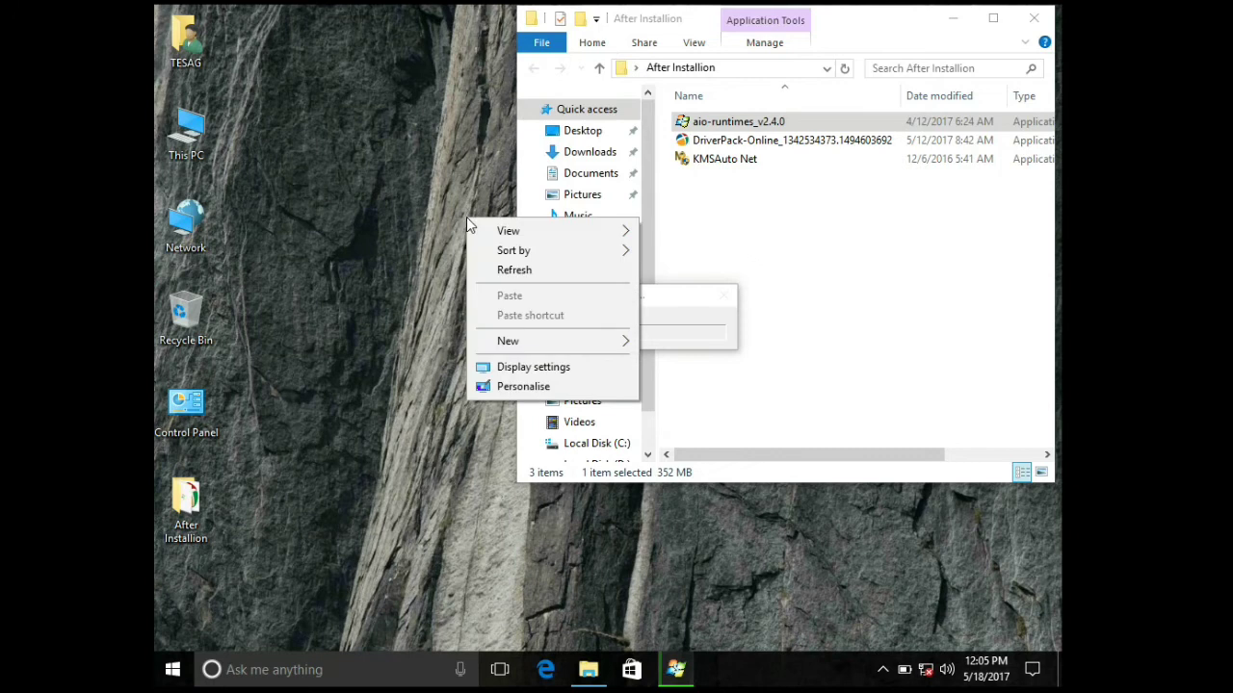
click(504, 271)
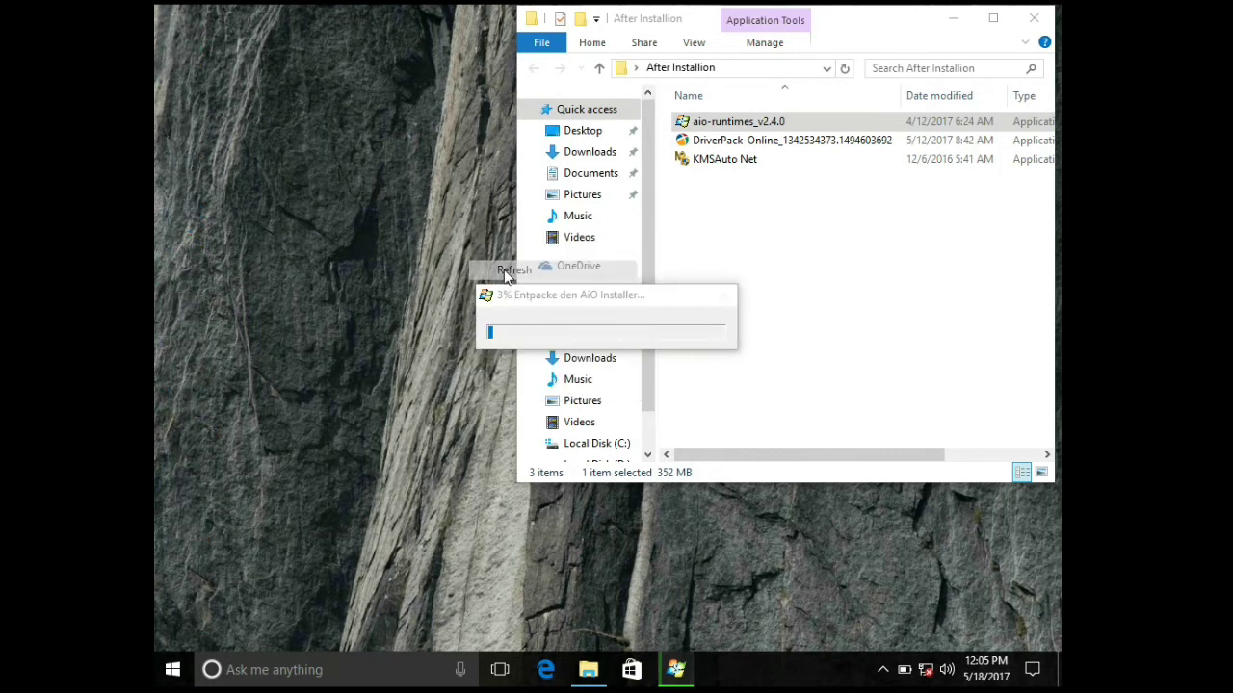
right_click(356, 118)
click(382, 171)
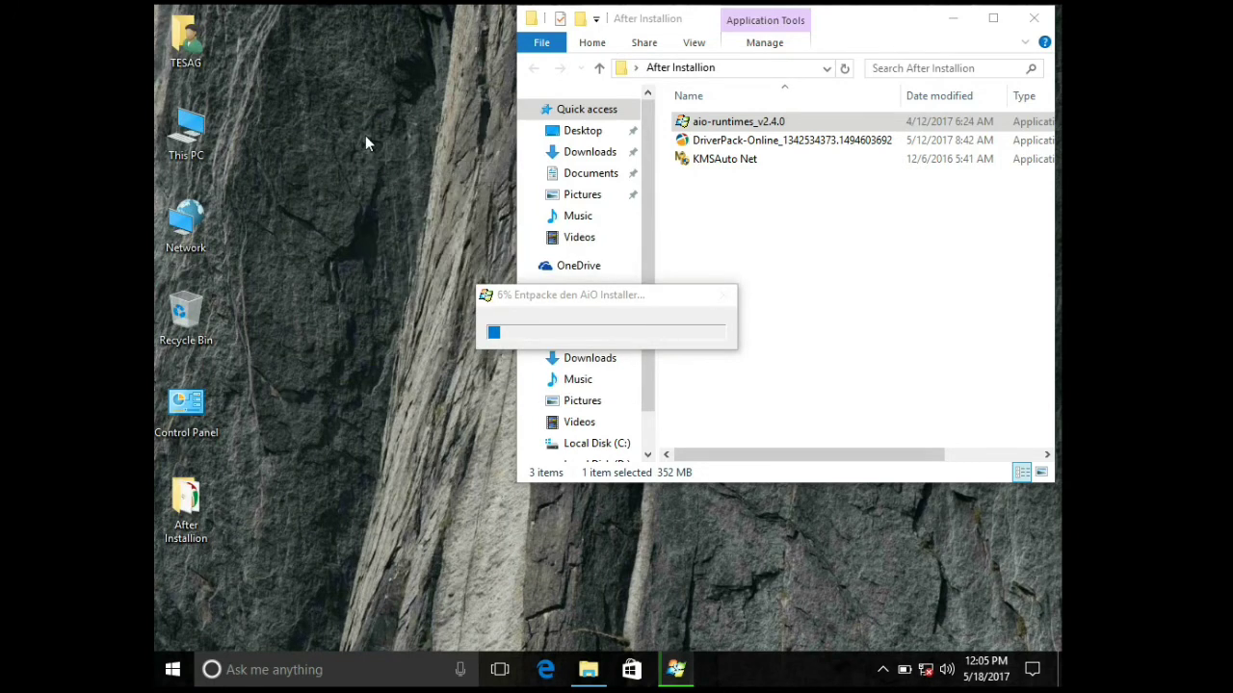
right_click(365, 138)
click(406, 189)
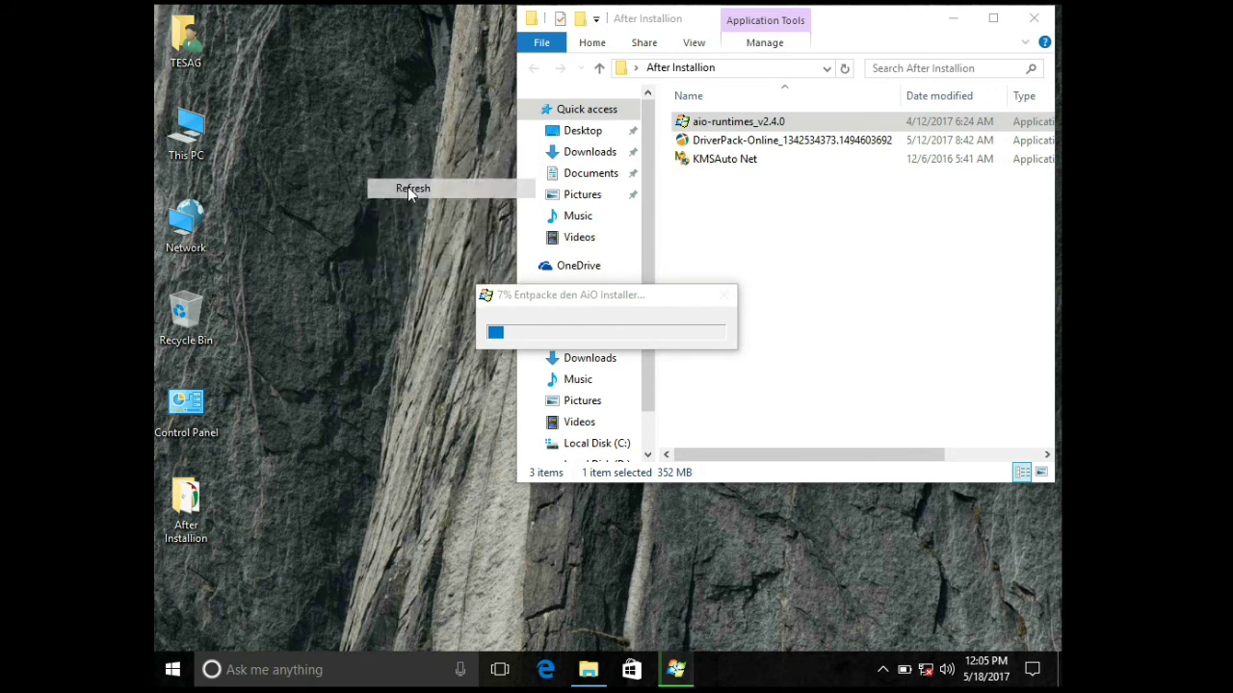
drag(545, 300, 446, 374)
Step: Try to run DriverPack-Online from the After Installion folder, accepting the SmartScreen prompt and allowing it to make changes
click(797, 257)
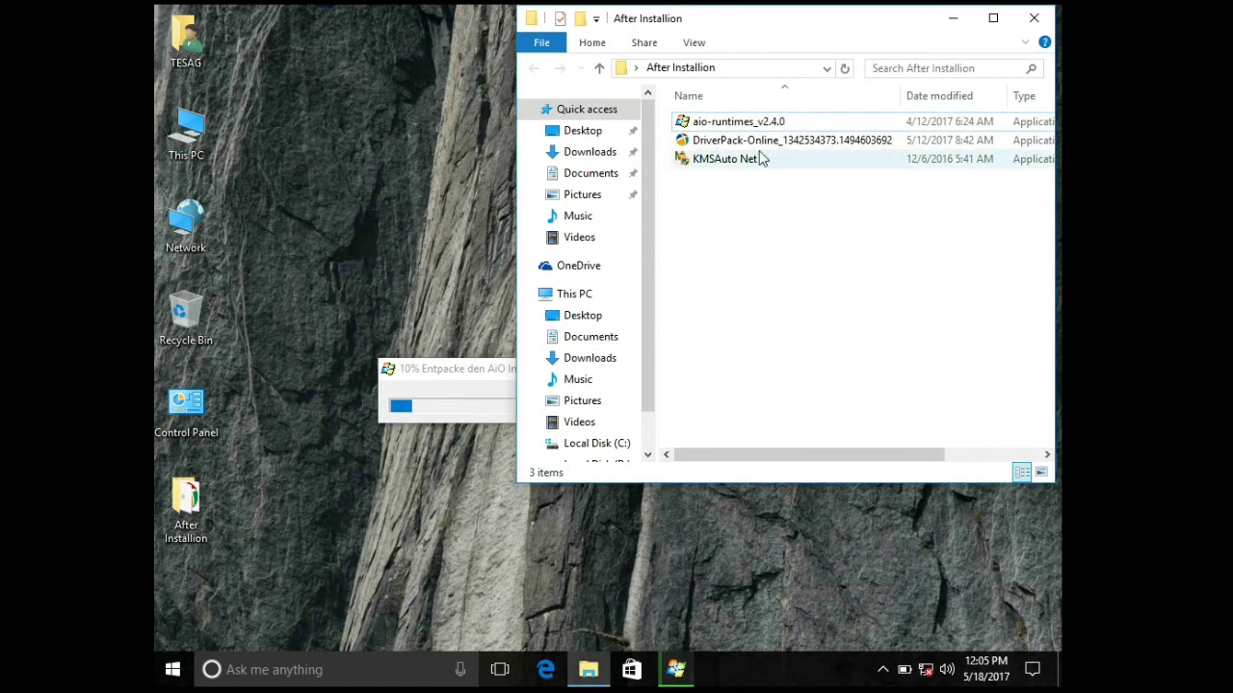
click(742, 142)
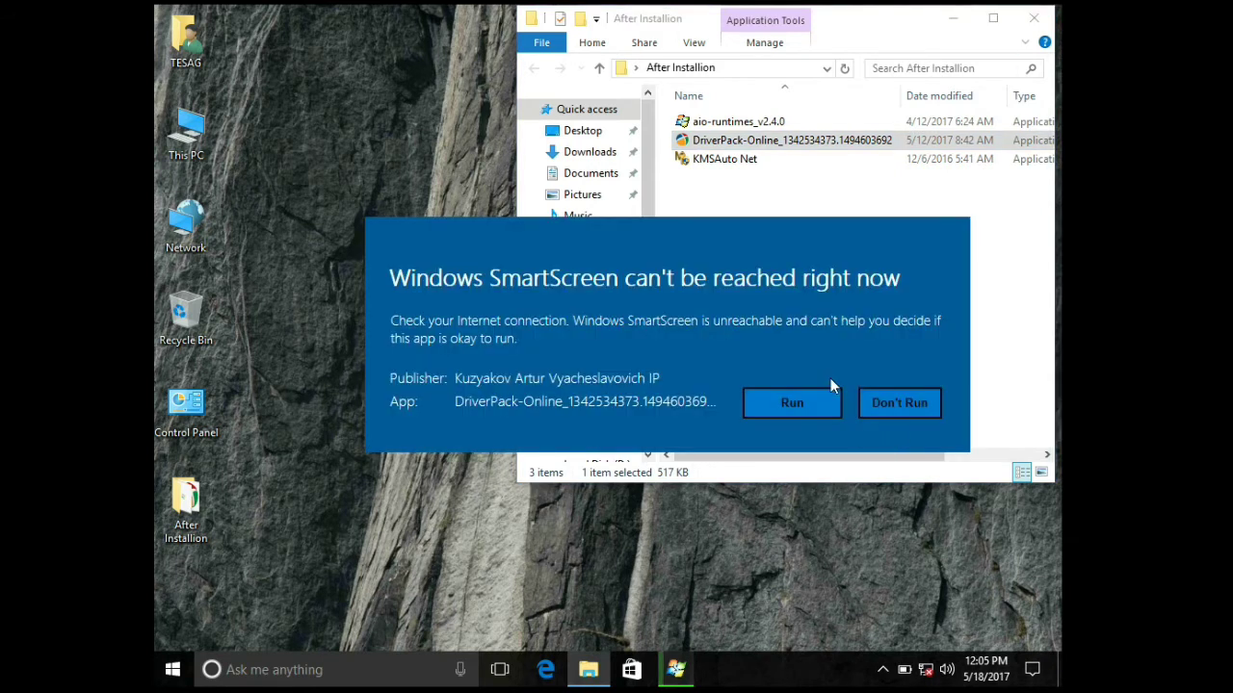
click(792, 404)
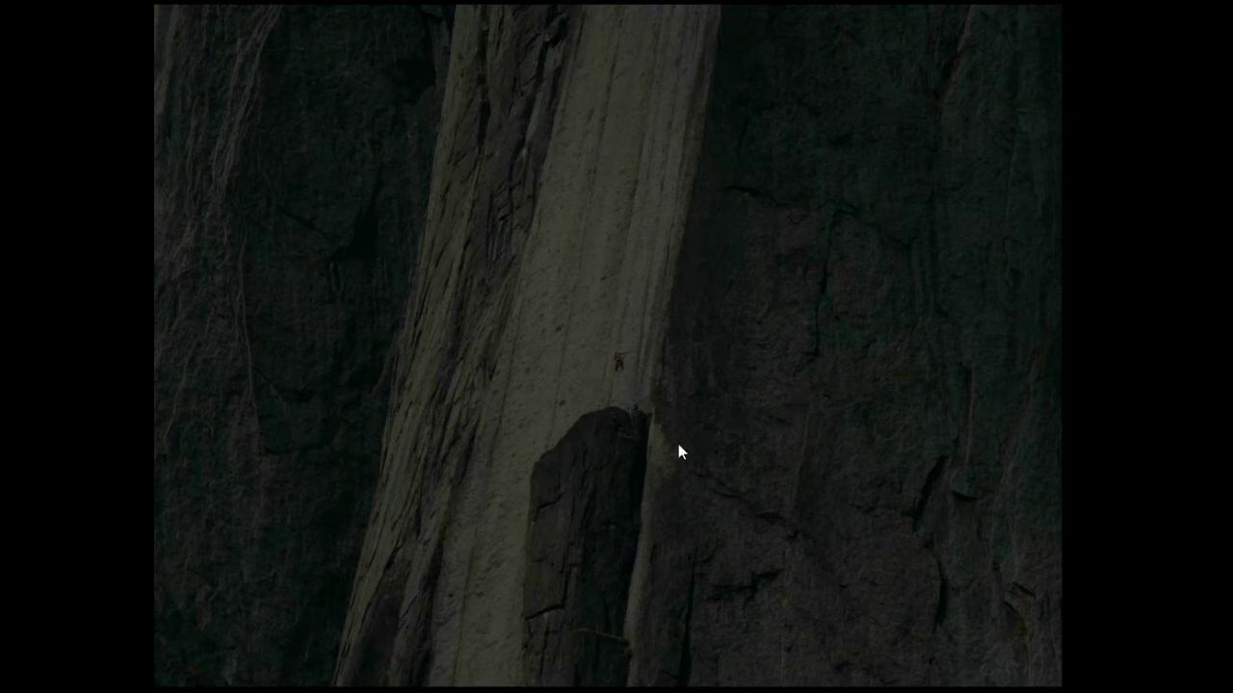
click(577, 464)
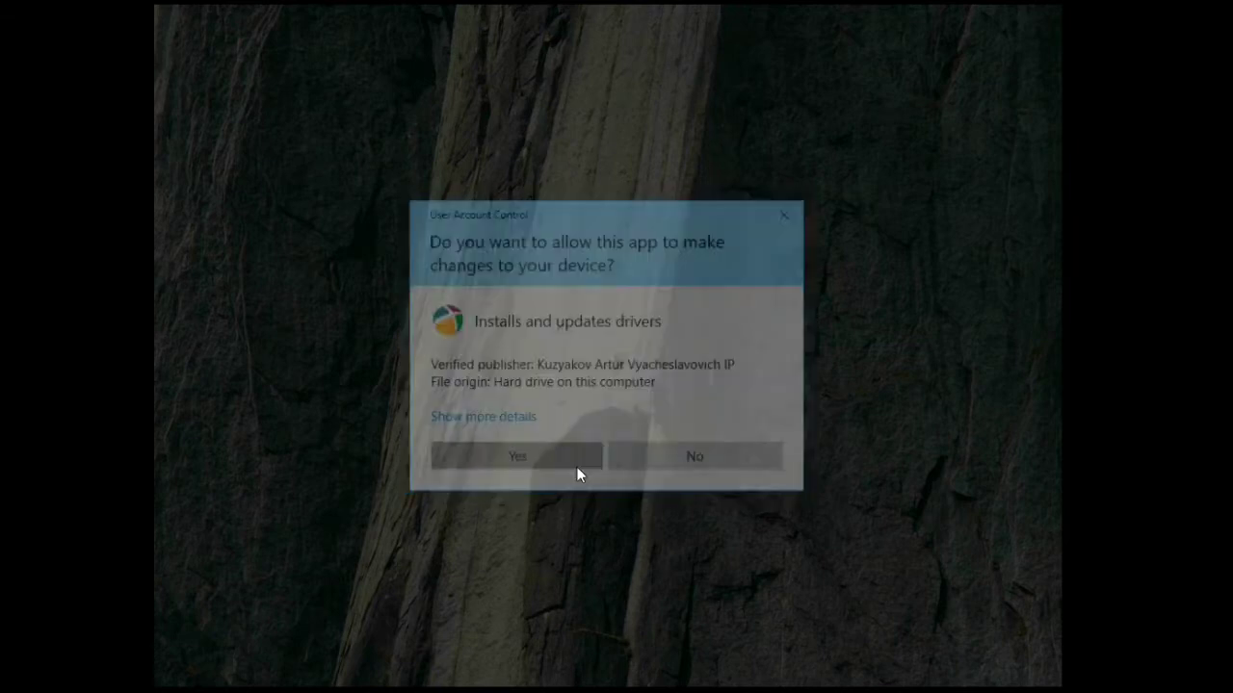
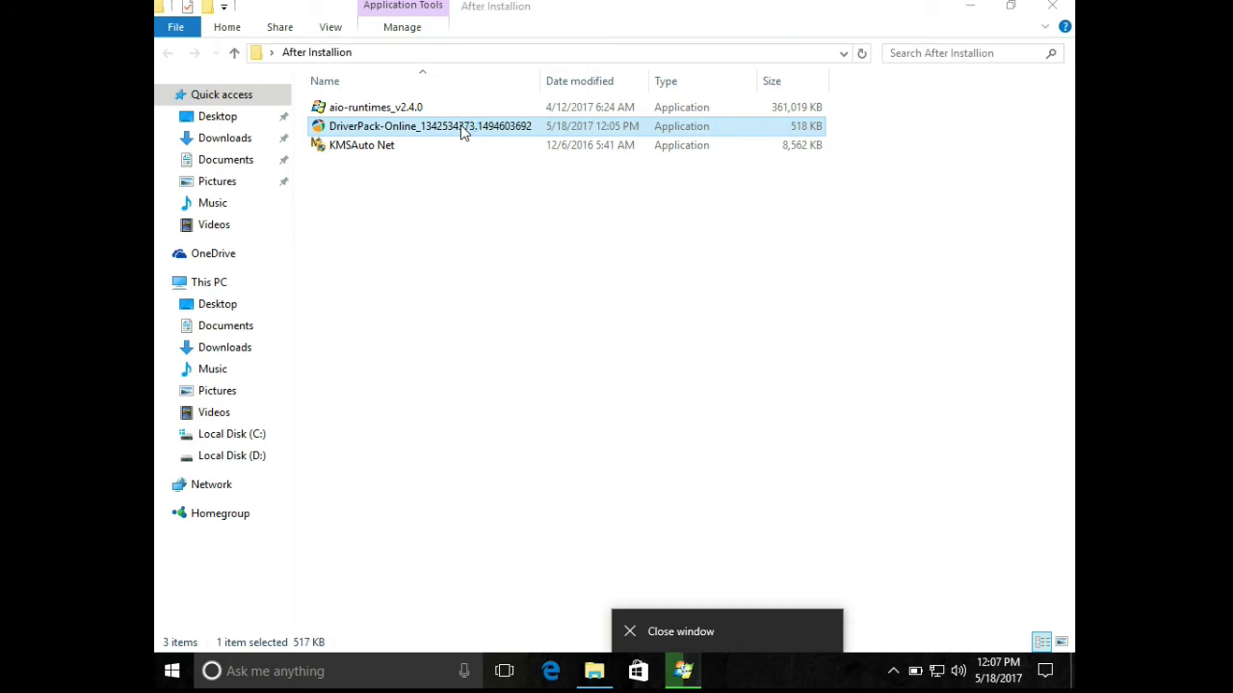
Step: Run DriverPack-Online again with permission to make changes, and check the AiO installer's unpacking progress while it scans the computer
click(542, 328)
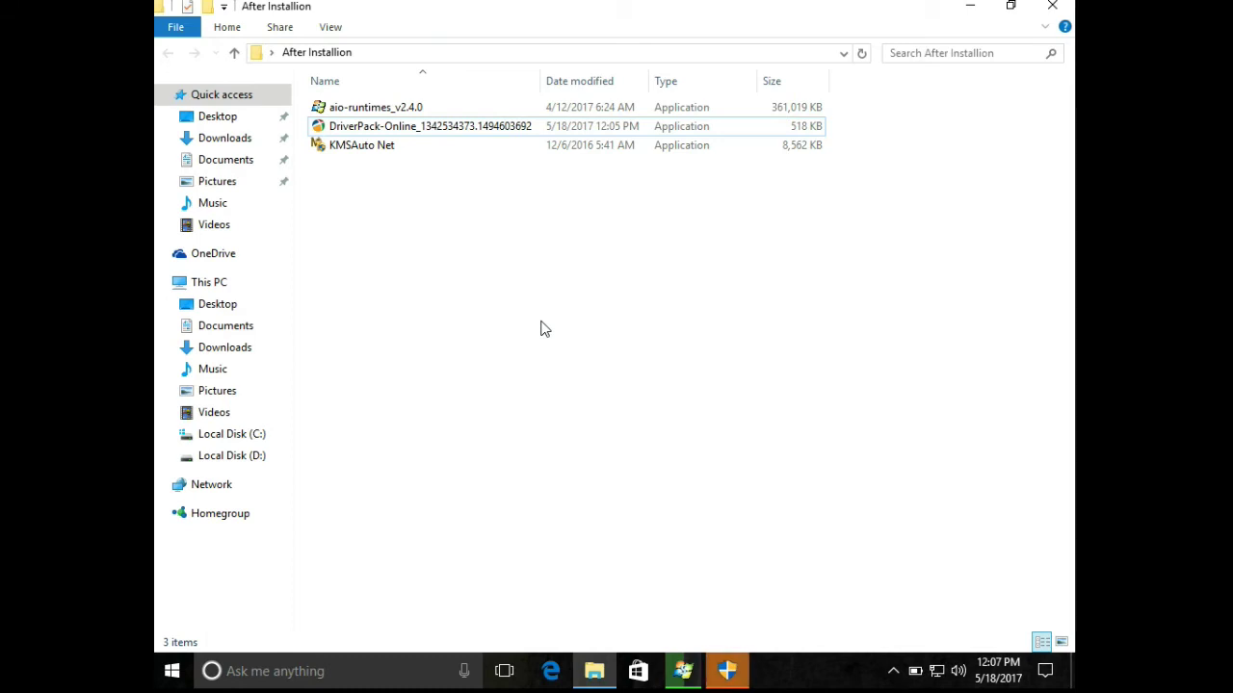
click(732, 663)
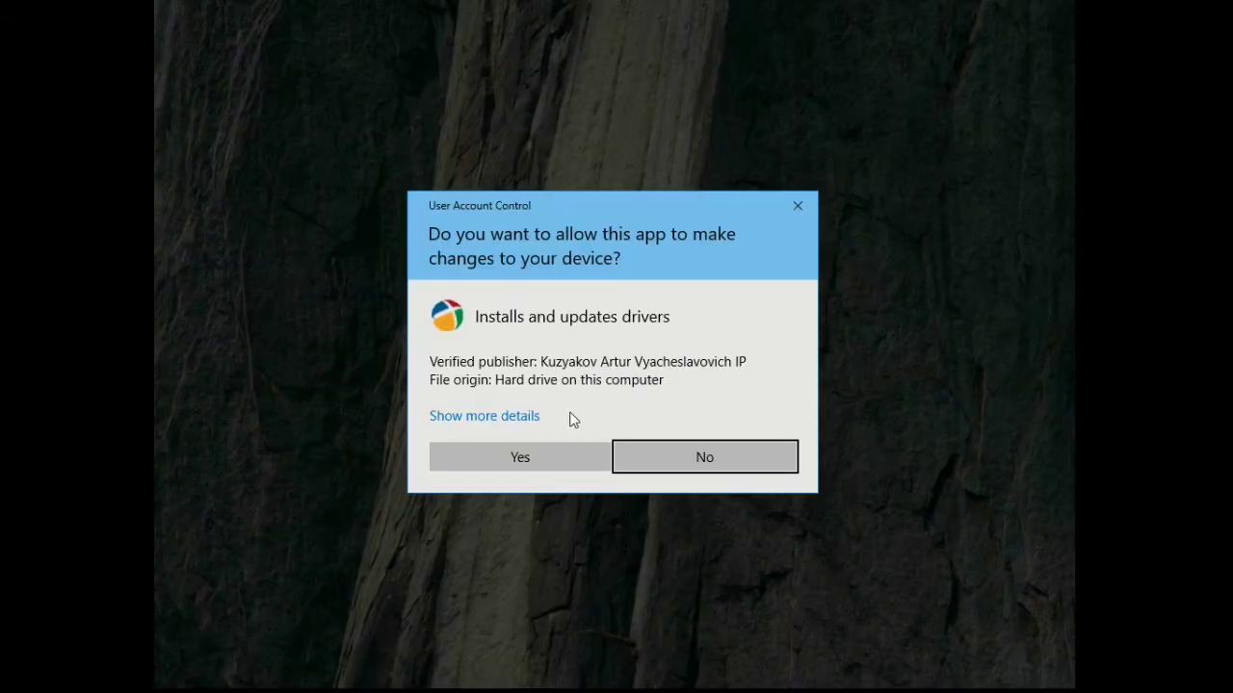
click(514, 464)
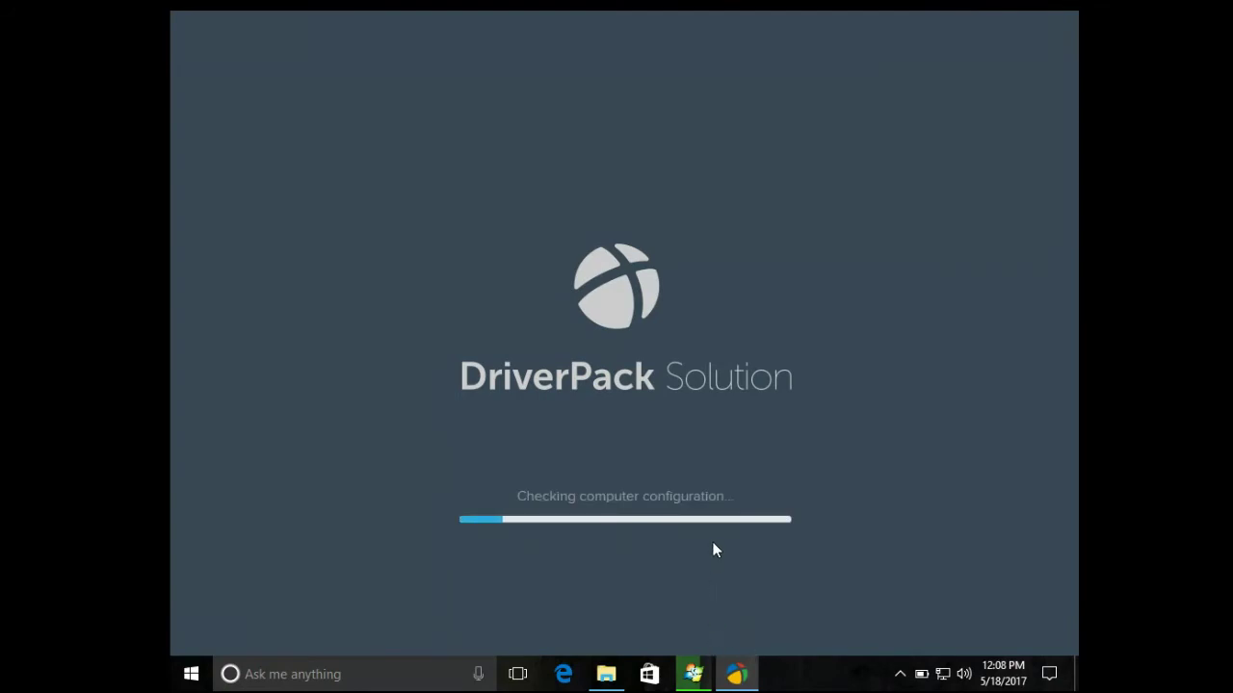
click(688, 682)
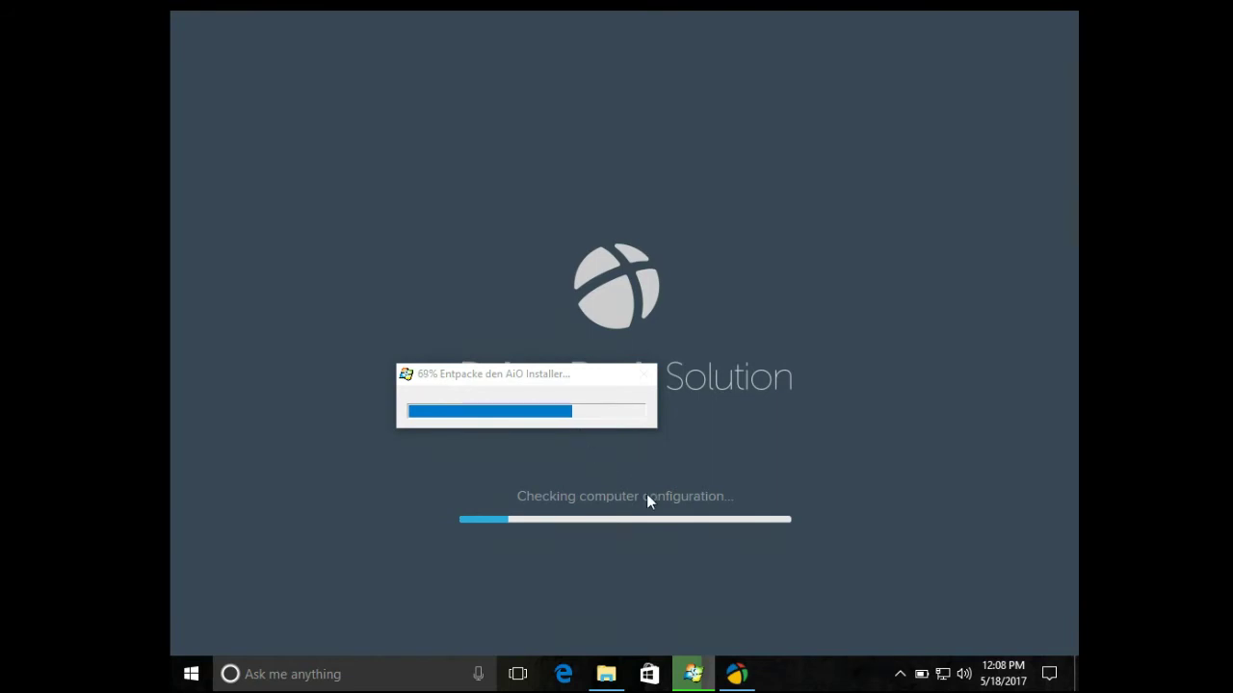
click(739, 676)
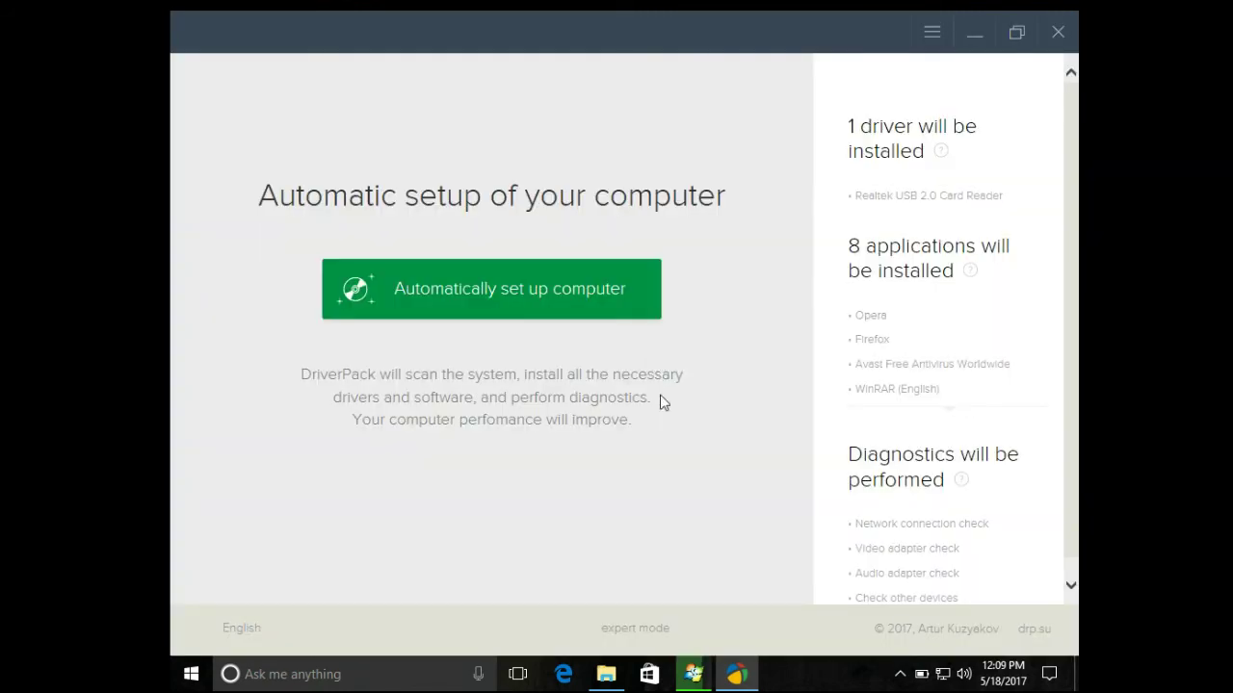
Step: Review DriverPack's automatic setup offer and the list of drivers for this computer, then close DriverPack
click(518, 301)
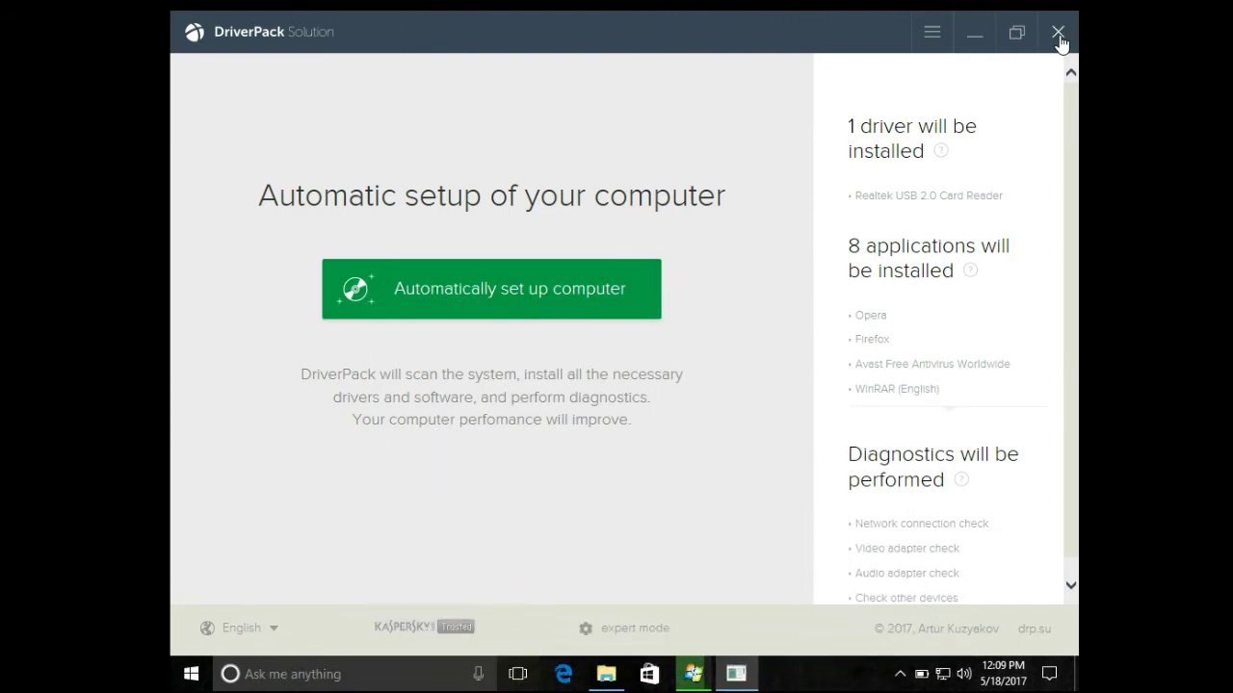
mouse_move(752, 674)
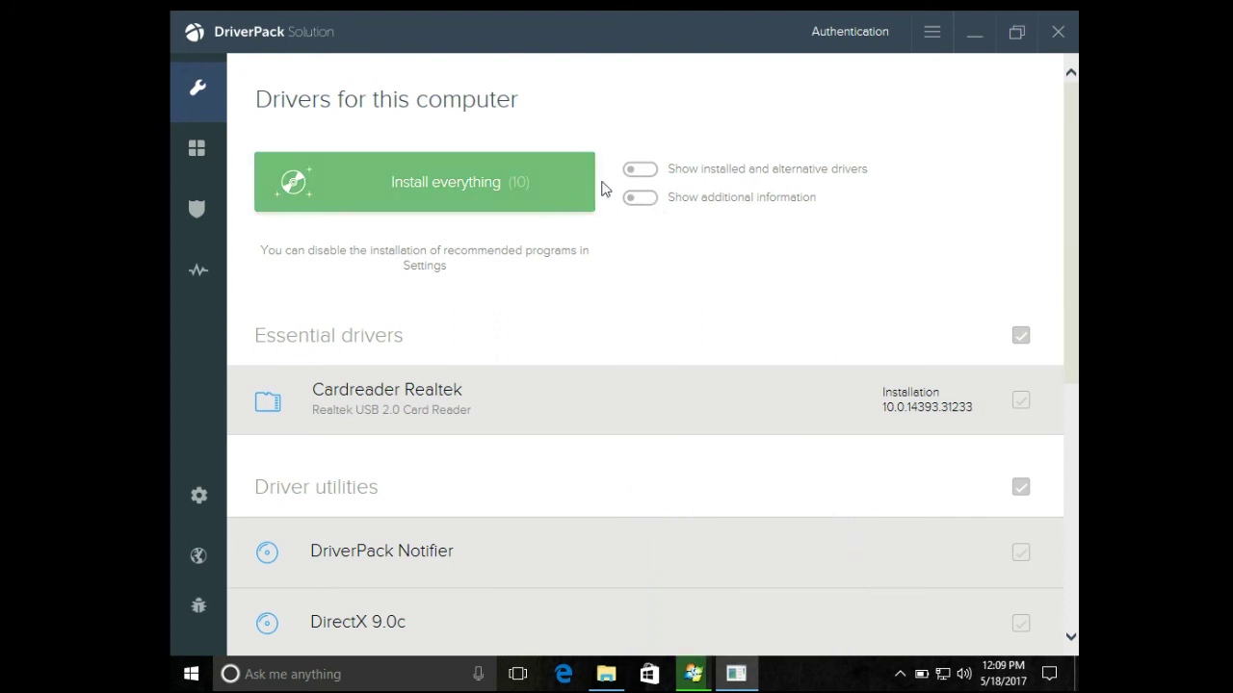
click(1058, 34)
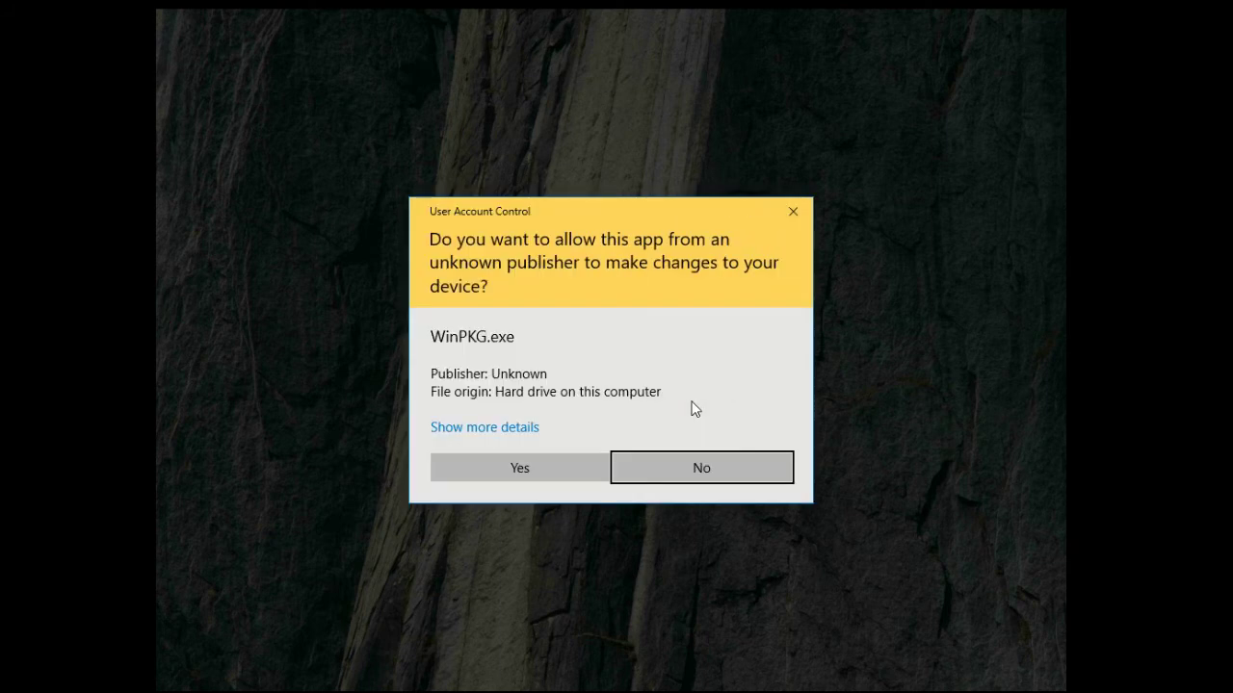
Step: Allow WinPKG.exe to make changes to the device
click(492, 477)
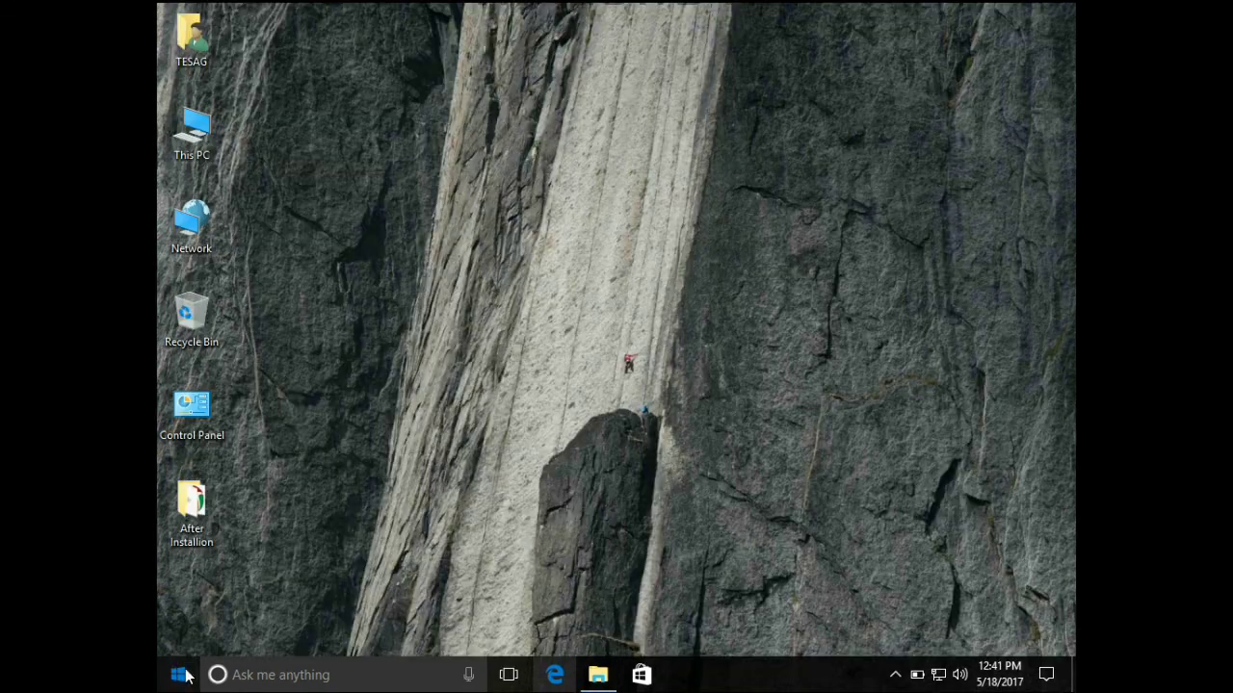
Step: Unpin the Store tile and the not-yet-downloaded app tiles from the lower rows of Start's Life at a glance group
key(super)
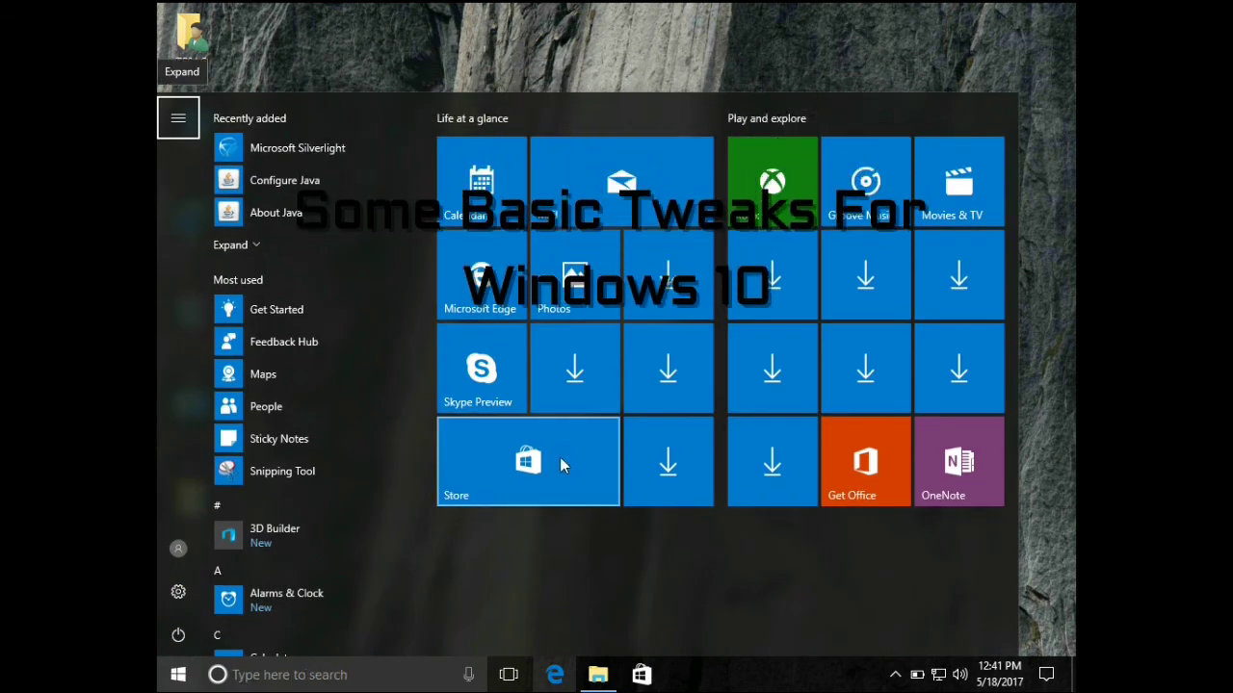
right_click(560, 457)
click(634, 479)
right_click(627, 472)
click(702, 487)
right_click(568, 326)
click(636, 343)
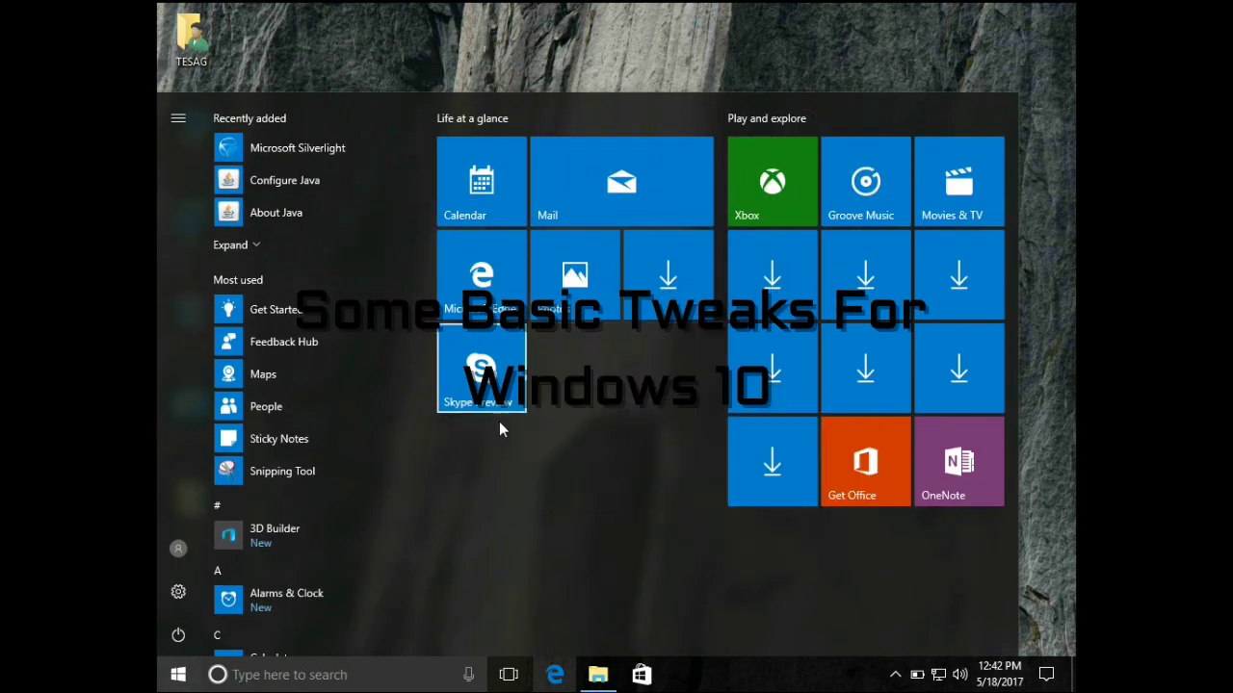
Step: Unpin Skype Preview, Microsoft Edge, Photos and the remaining not-yet-downloaded tile from the Life at a glance group
right_click(464, 391)
click(536, 410)
right_click(486, 289)
click(507, 309)
right_click(563, 273)
click(590, 286)
right_click(674, 274)
click(713, 292)
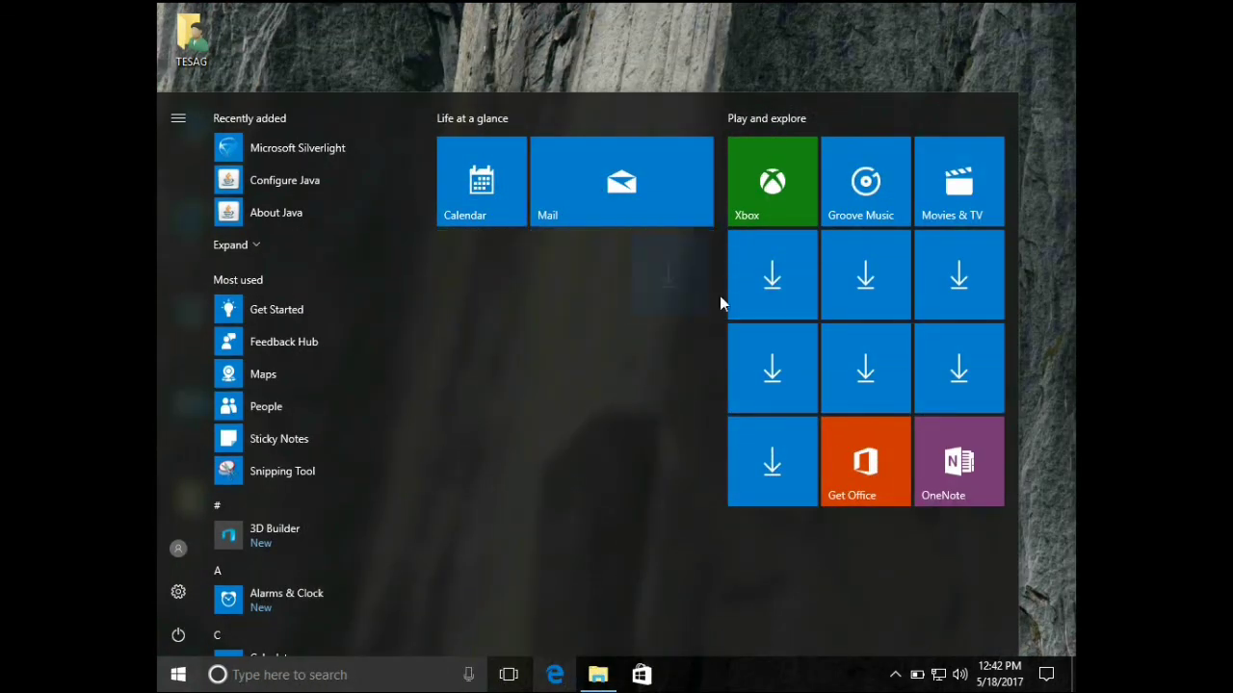
Step: Unpin the Mail and Calendar tiles to empty the Life at a glance group
right_click(578, 207)
right_click(511, 212)
click(535, 229)
Step: Unpin the Groove Music, Movies & TV and Xbox tiles from the Play and explore group
right_click(766, 198)
right_click(826, 193)
click(781, 206)
right_click(968, 183)
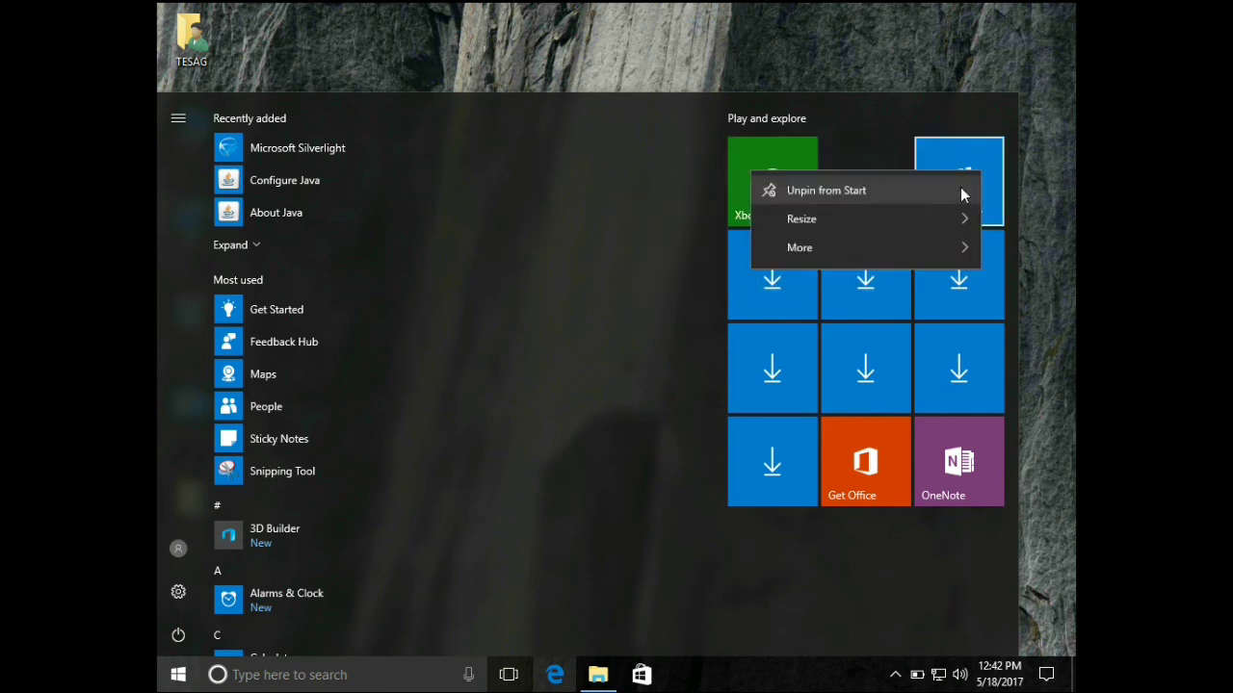
click(925, 190)
right_click(768, 192)
click(836, 205)
Step: Unpin Get Office and most of the not-yet-downloaded app tiles from the Play and explore group
right_click(826, 198)
click(848, 206)
right_click(737, 188)
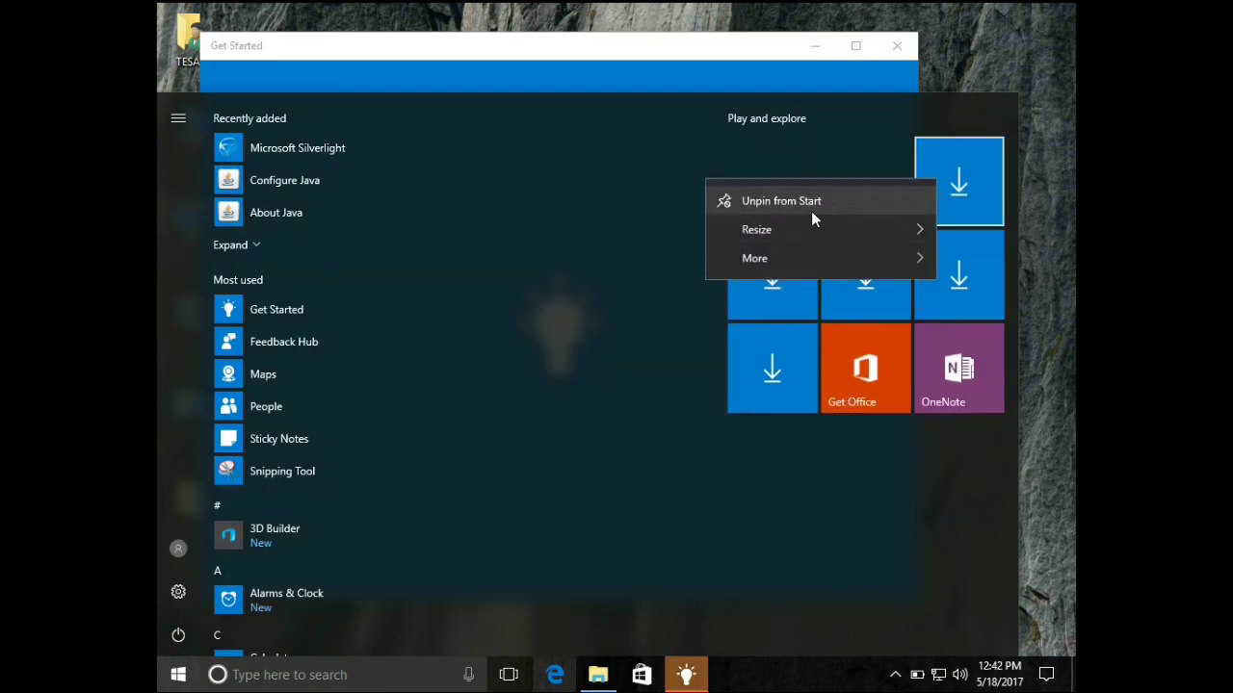
click(814, 211)
right_click(797, 204)
click(800, 209)
right_click(769, 256)
click(790, 267)
right_click(834, 277)
click(855, 286)
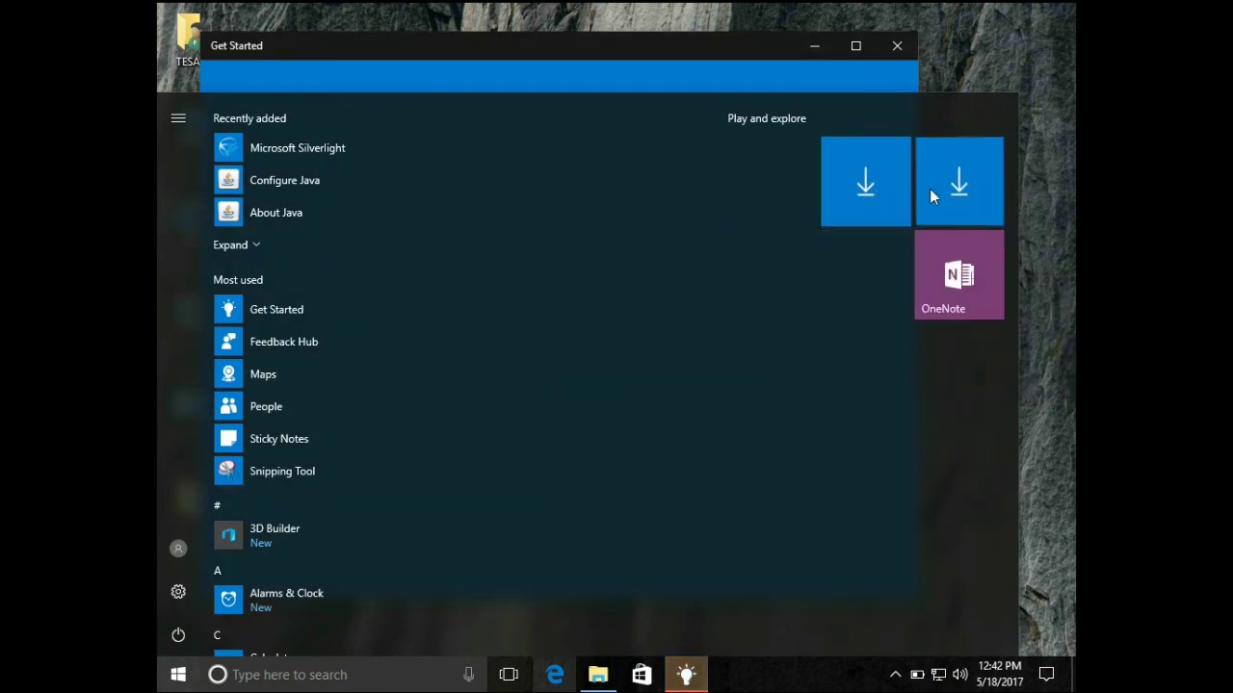
Step: Unpin the last two not-yet-downloaded tiles and the OneNote tile, leaving no tiles in Start
right_click(930, 189)
click(949, 199)
right_click(872, 209)
click(705, 202)
right_click(925, 216)
click(798, 212)
Step: Uninstall the 3D Builder app and confirm its removal
right_click(274, 535)
click(319, 581)
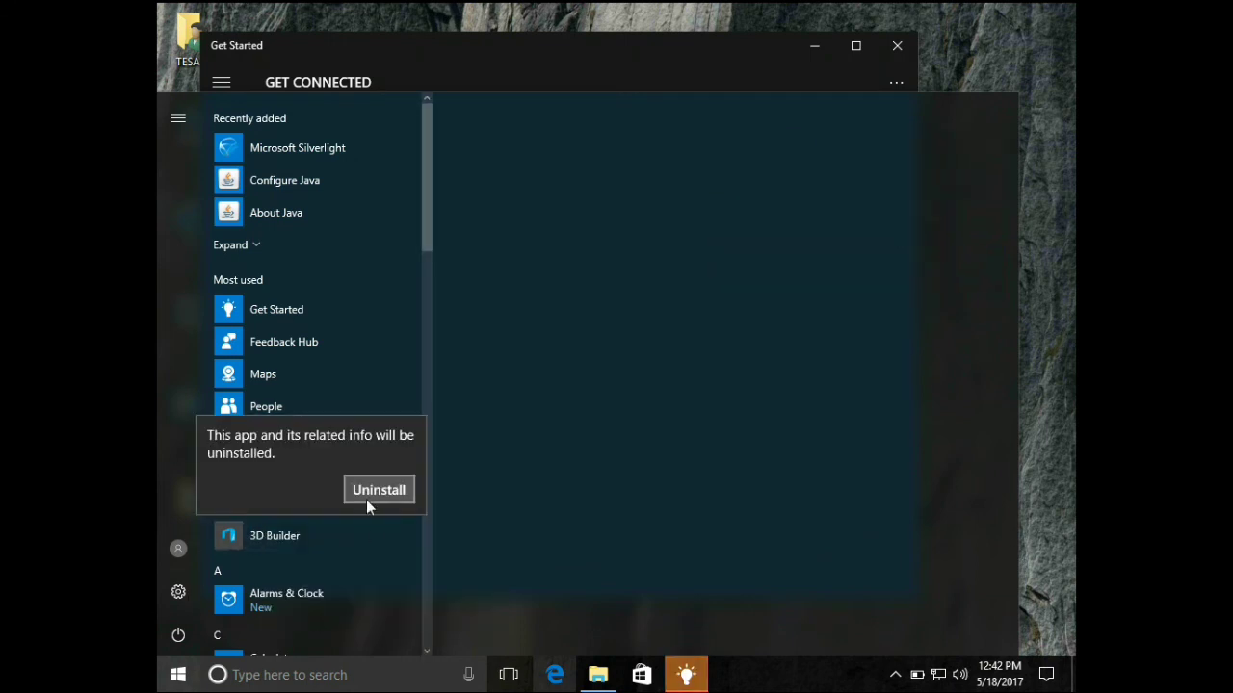
click(366, 500)
Step: Uninstall the Get Office app from the apps list and confirm its removal
scroll(353, 337, down, 5)
right_click(262, 506)
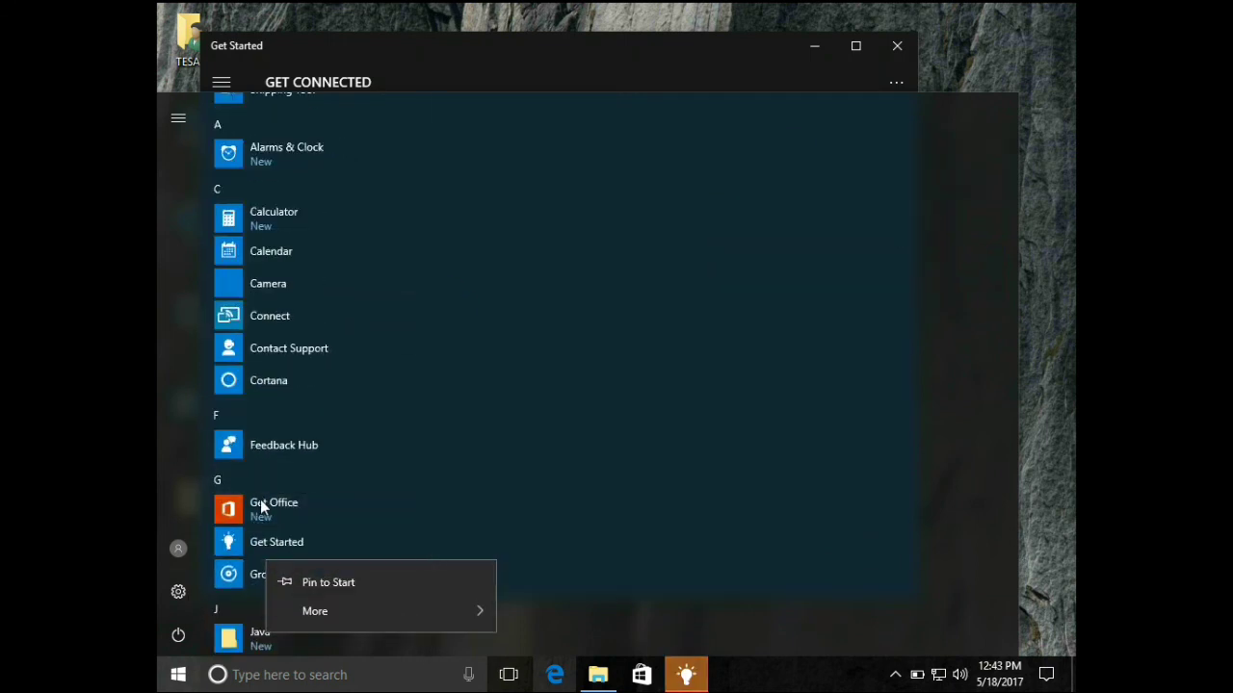
click(308, 631)
click(379, 465)
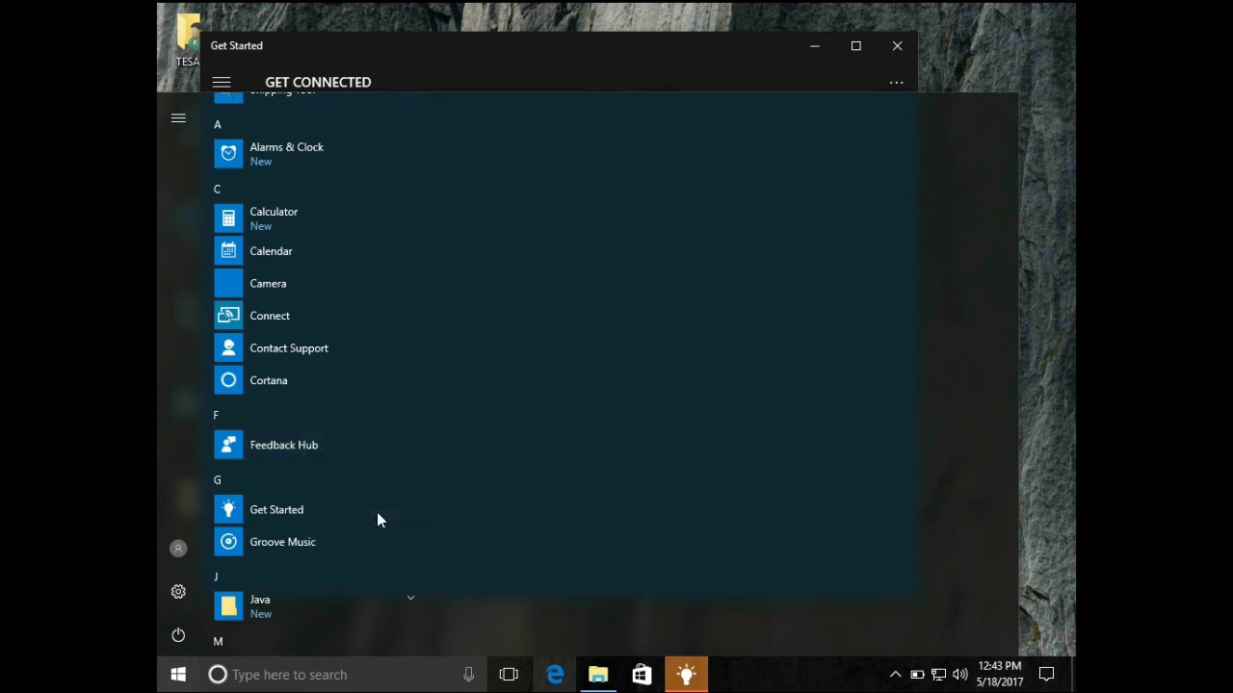
Step: Uninstall the Paid Wi-Fi & Cellular app from the apps list and confirm its removal
click(423, 434)
scroll(311, 468, down, 1)
right_click(281, 405)
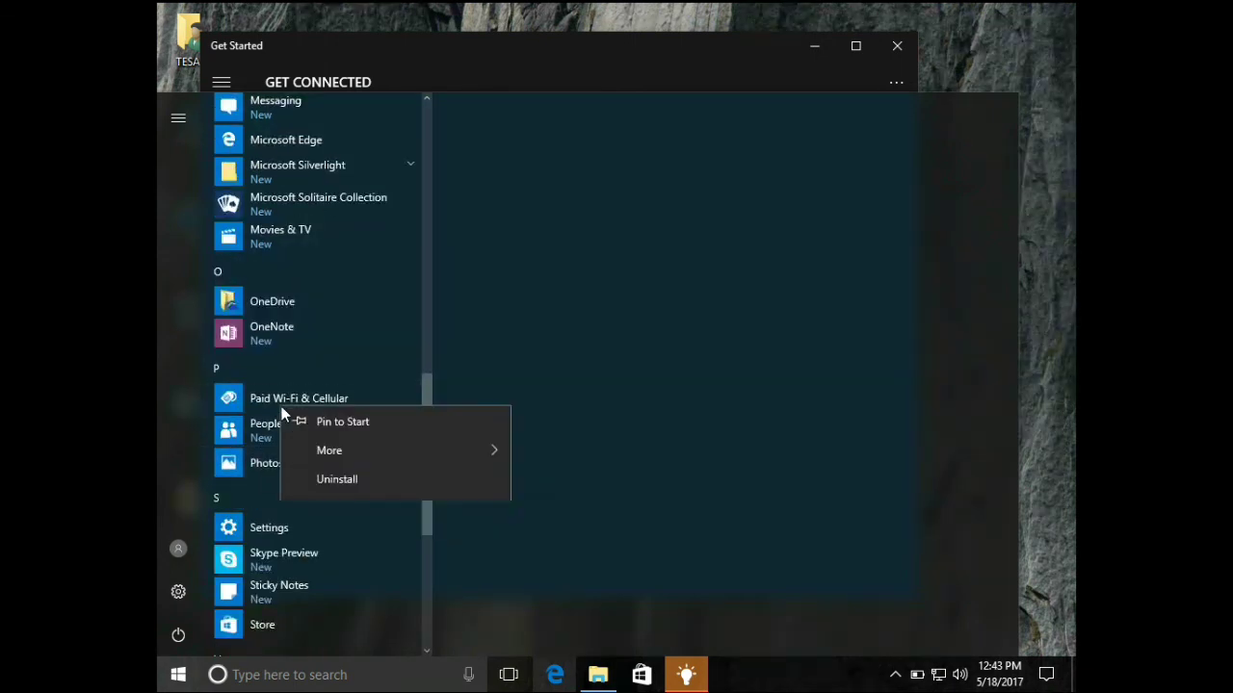
click(367, 490)
click(382, 357)
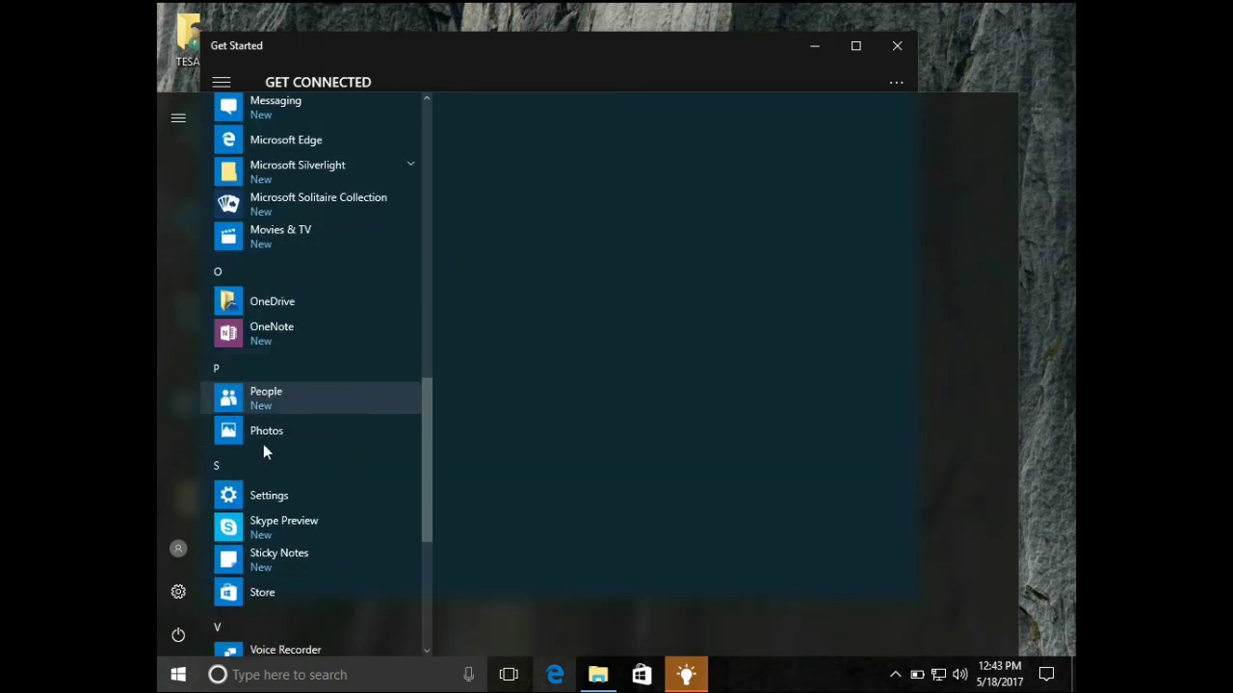
Step: Leave Start, close the Get Started window and refresh the desktop
right_click(258, 433)
click(803, 283)
click(897, 45)
right_click(903, 50)
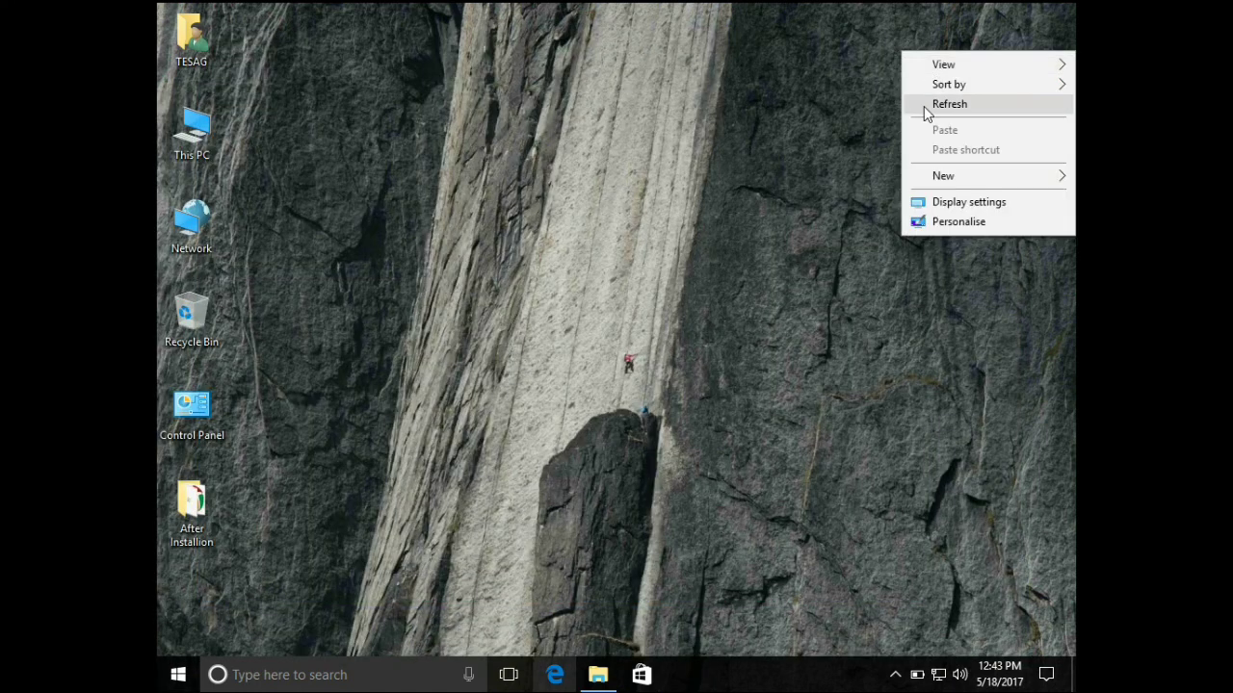
click(927, 104)
Step: In the advanced system performance settings, choose custom visual effects with only Enable Peek, thumbnails instead of icons and desktop icon label drop shadows ticked
click(224, 373)
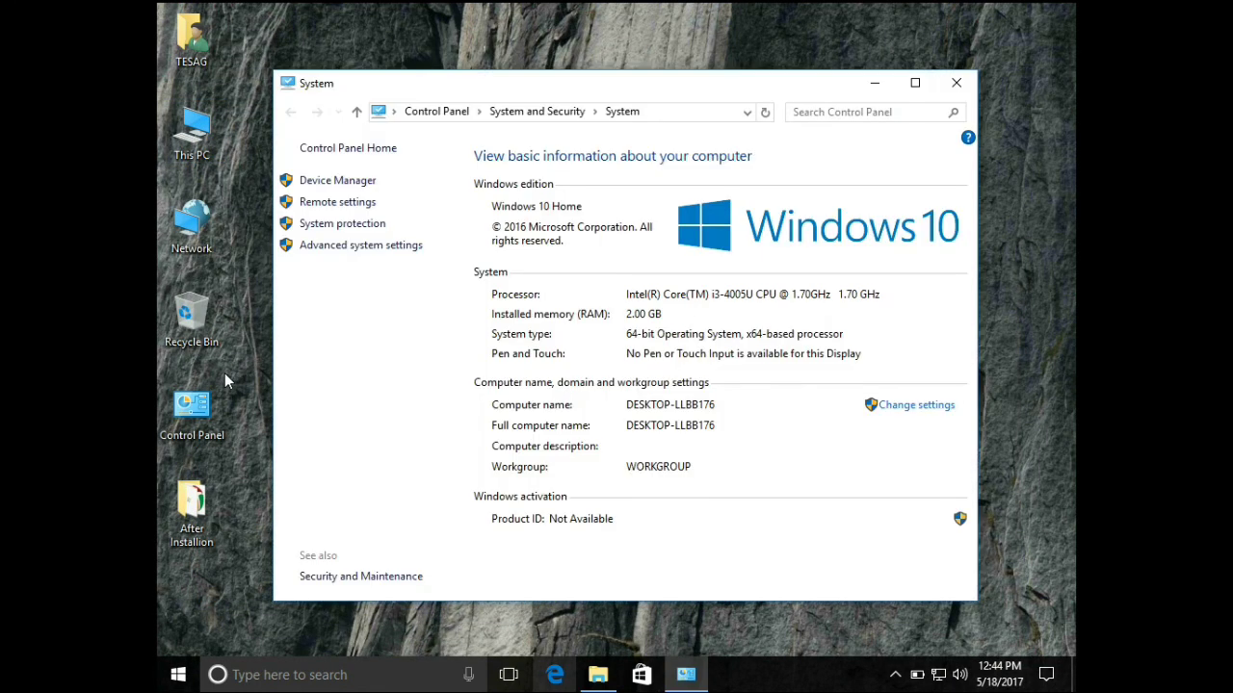
click(344, 245)
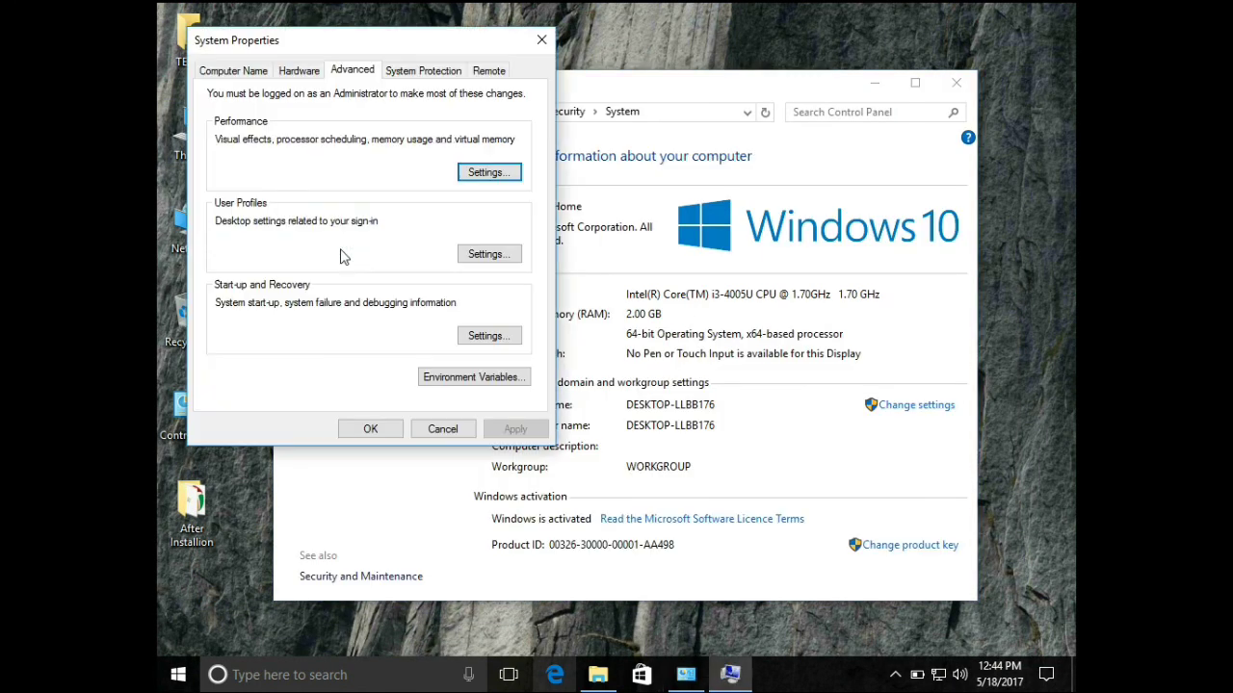
click(474, 175)
click(289, 250)
click(277, 271)
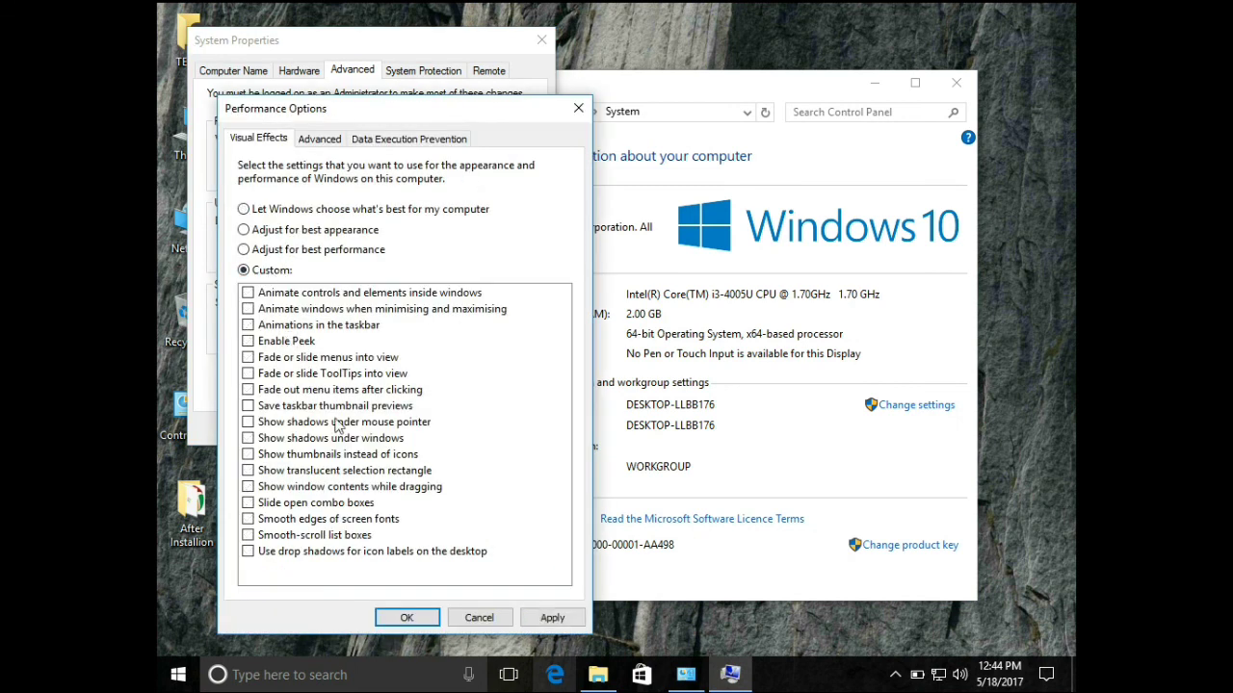
click(332, 454)
click(395, 552)
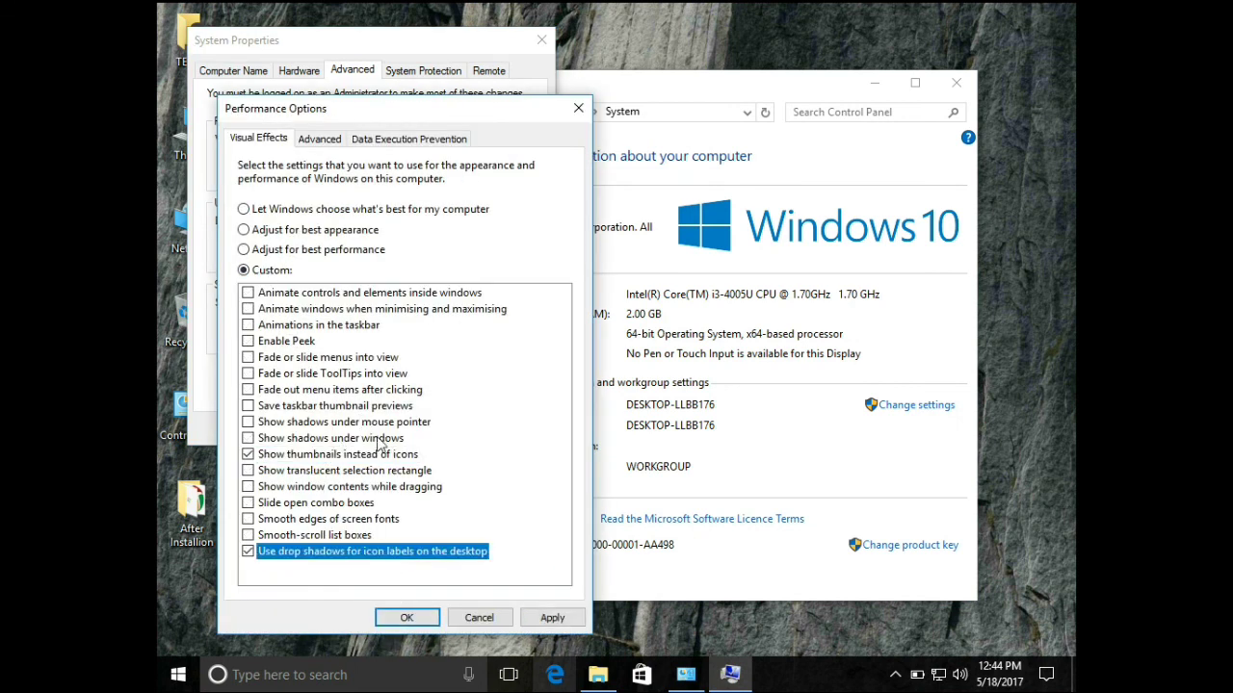
click(301, 342)
Step: Turn off automatic paging file management, choose custom size for drive C:, select drive D:, accept the virtual memory settings and close the system windows
click(319, 139)
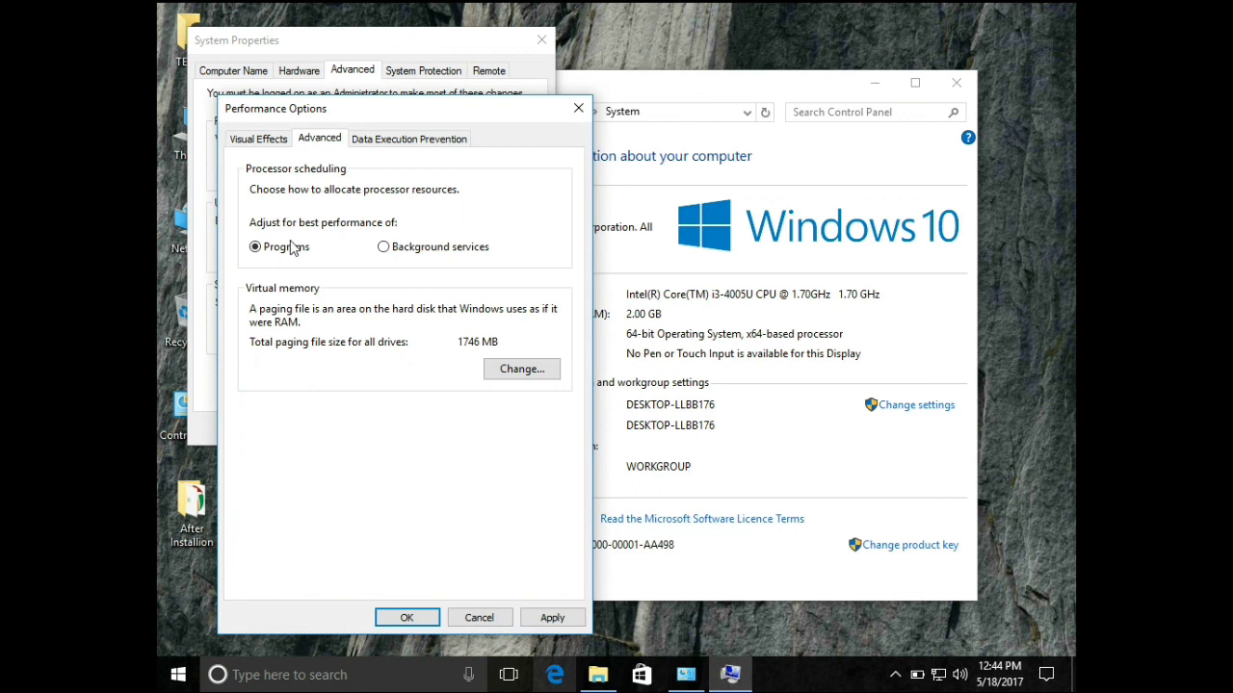
click(505, 362)
click(324, 194)
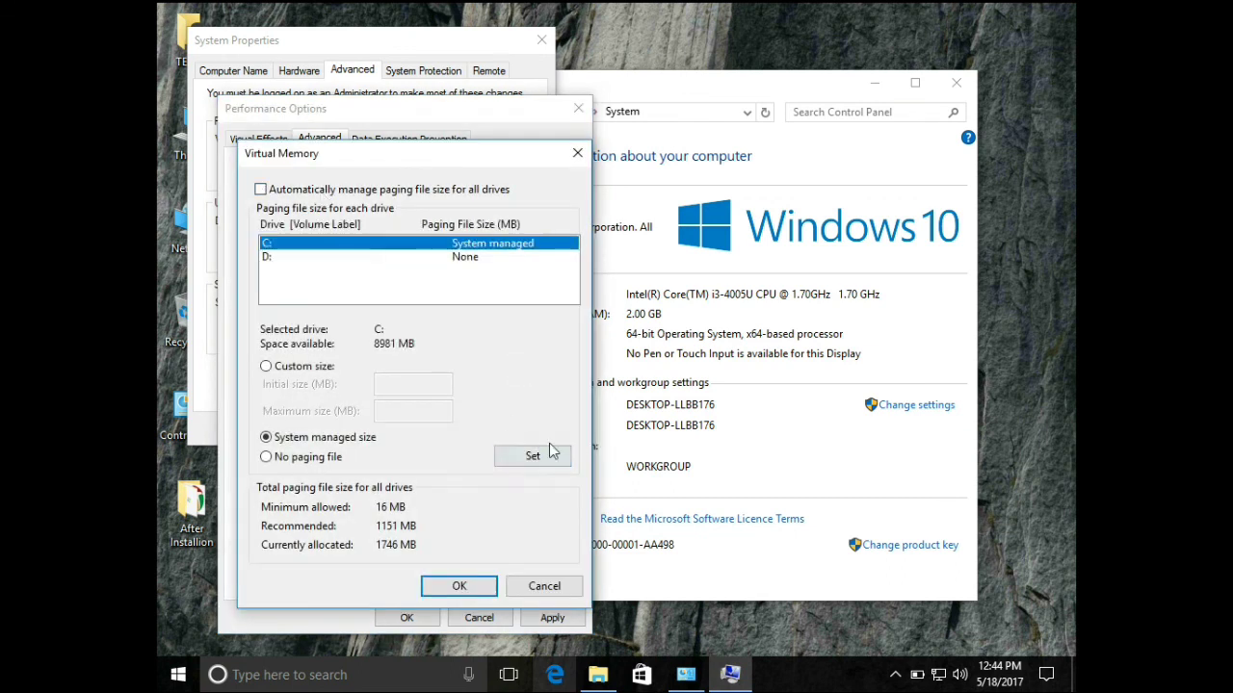
click(326, 367)
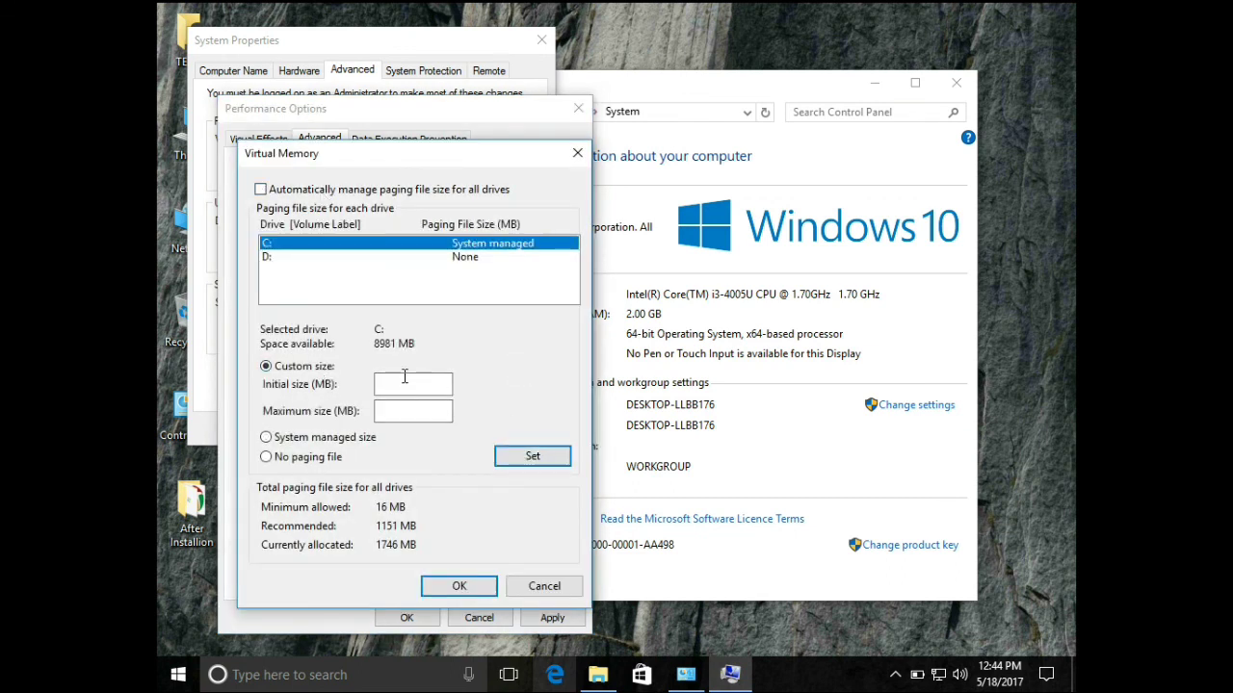
click(508, 256)
click(460, 585)
click(478, 618)
click(542, 40)
click(956, 82)
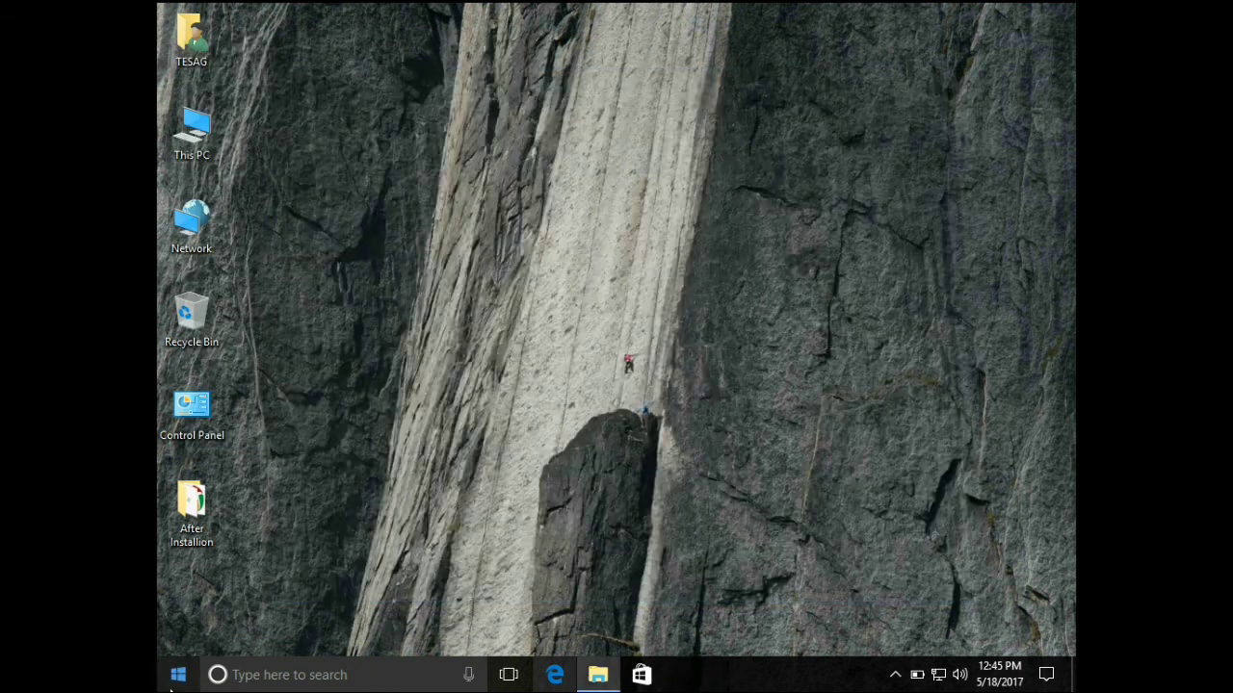